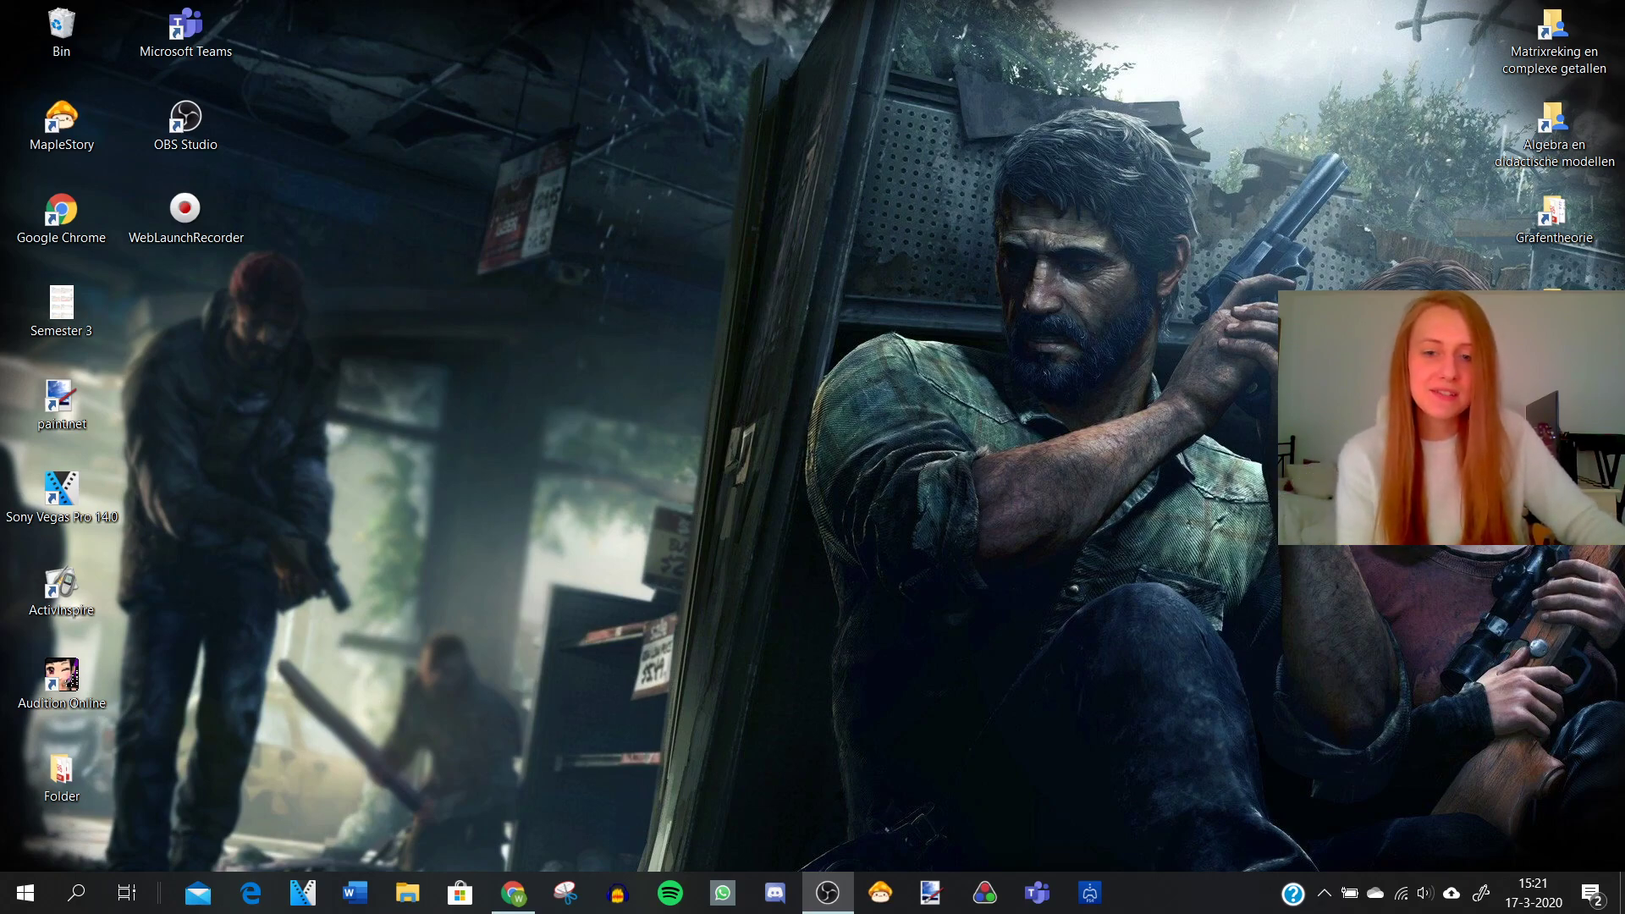
# Google 'screencast' in Chrome and open the Screencast-O-Matic result page
pyautogui.click(516, 892)
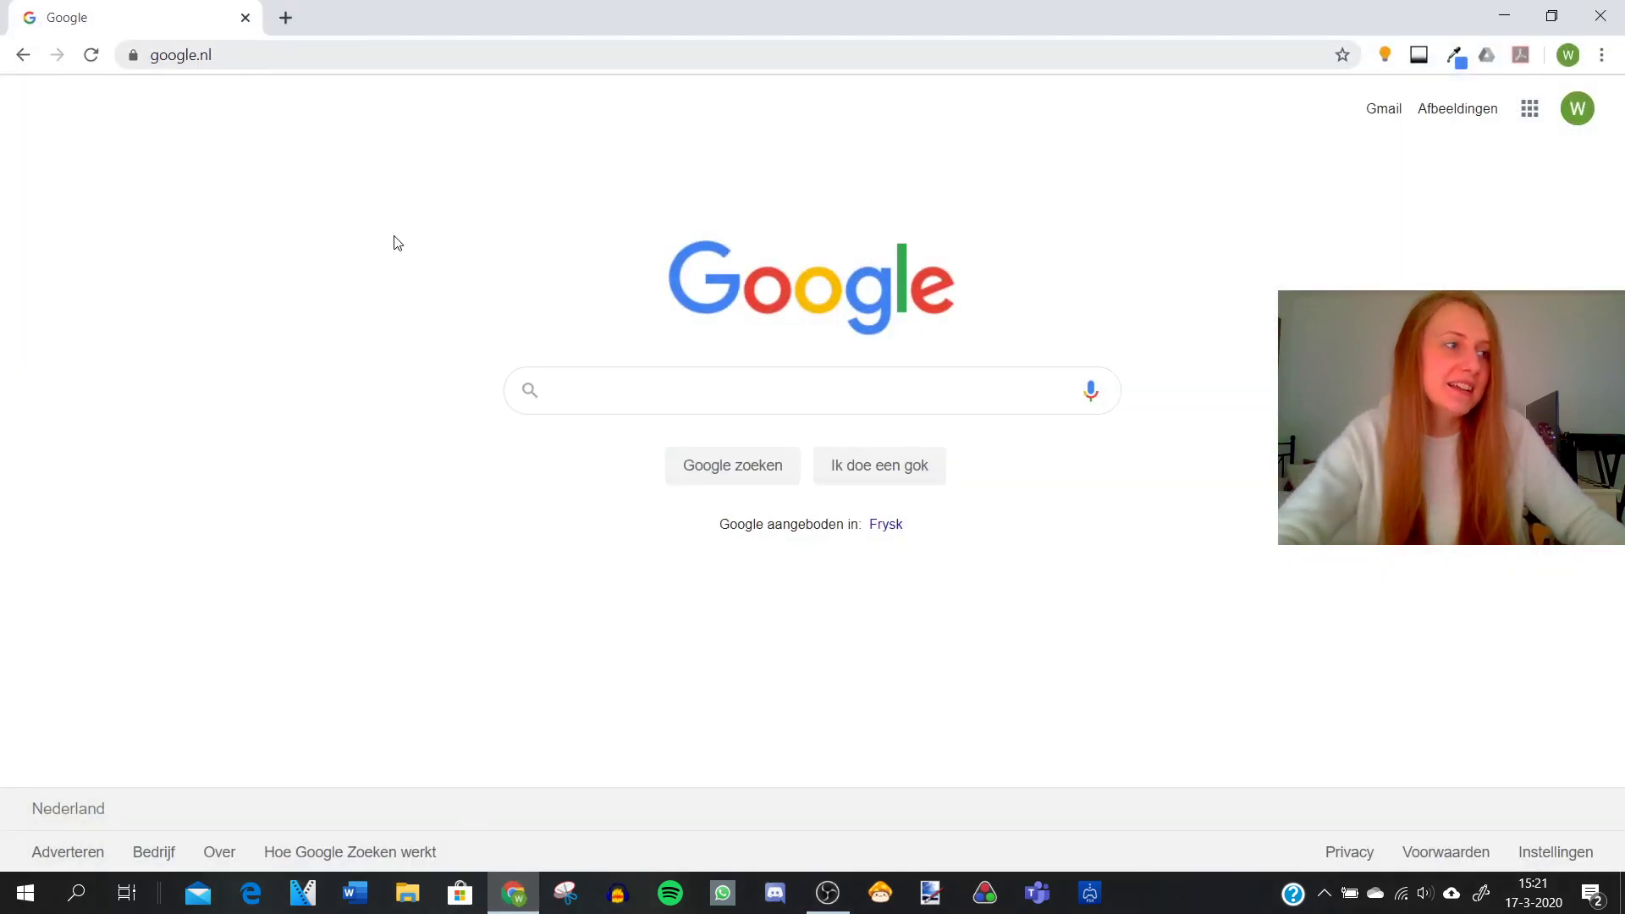
pyautogui.click(670, 399)
pyautogui.write('scr')
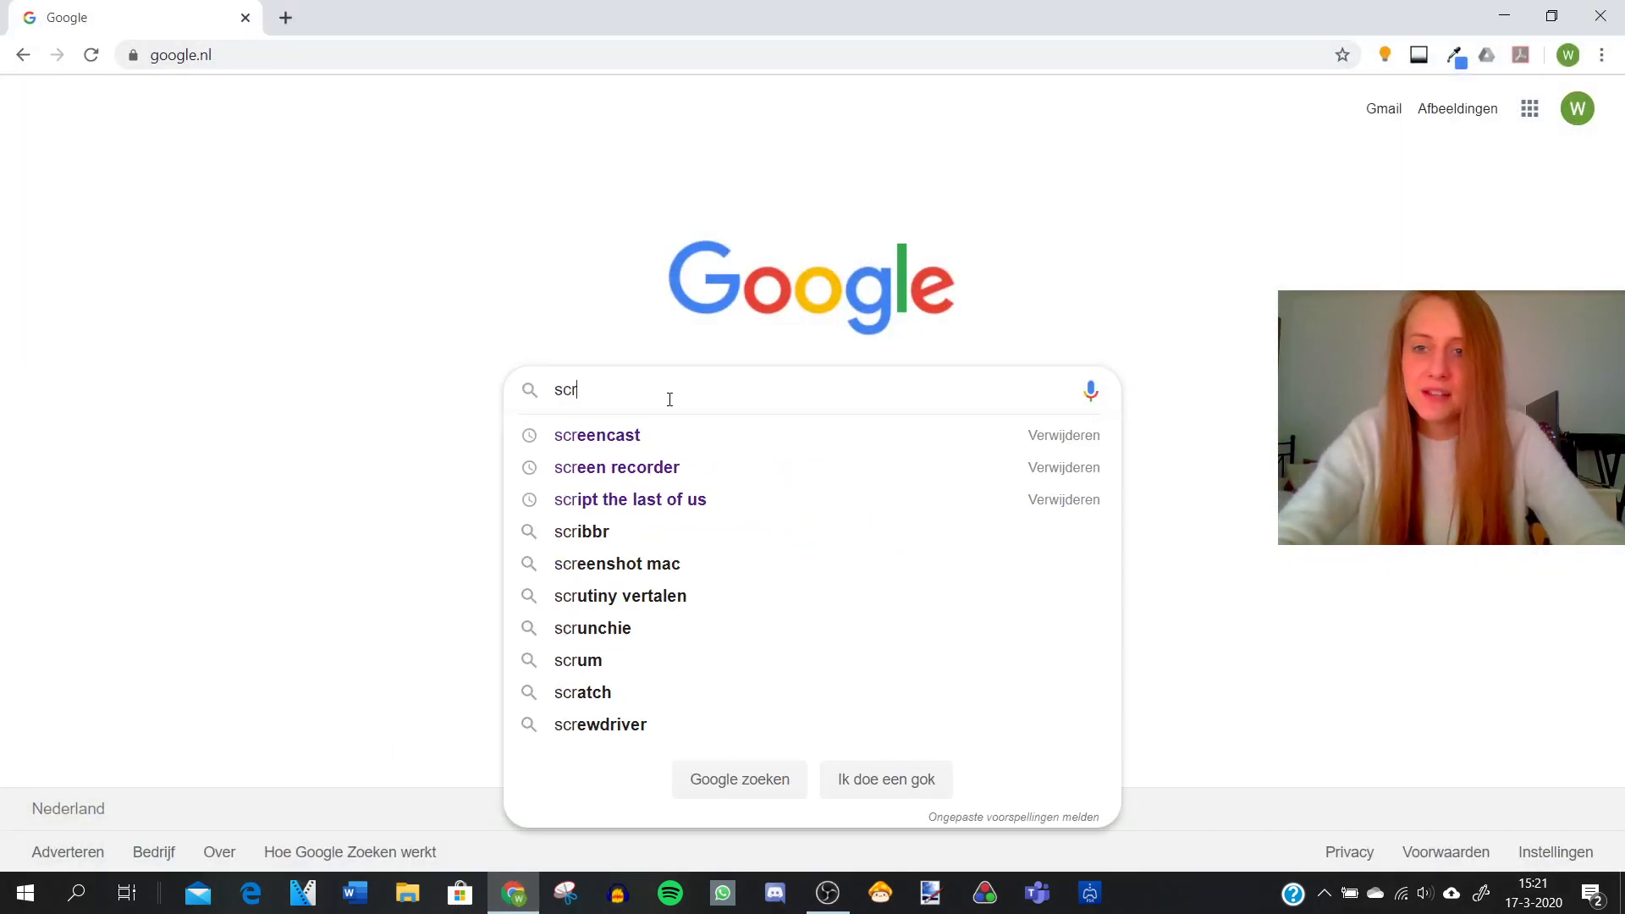
pyautogui.write('eencast')
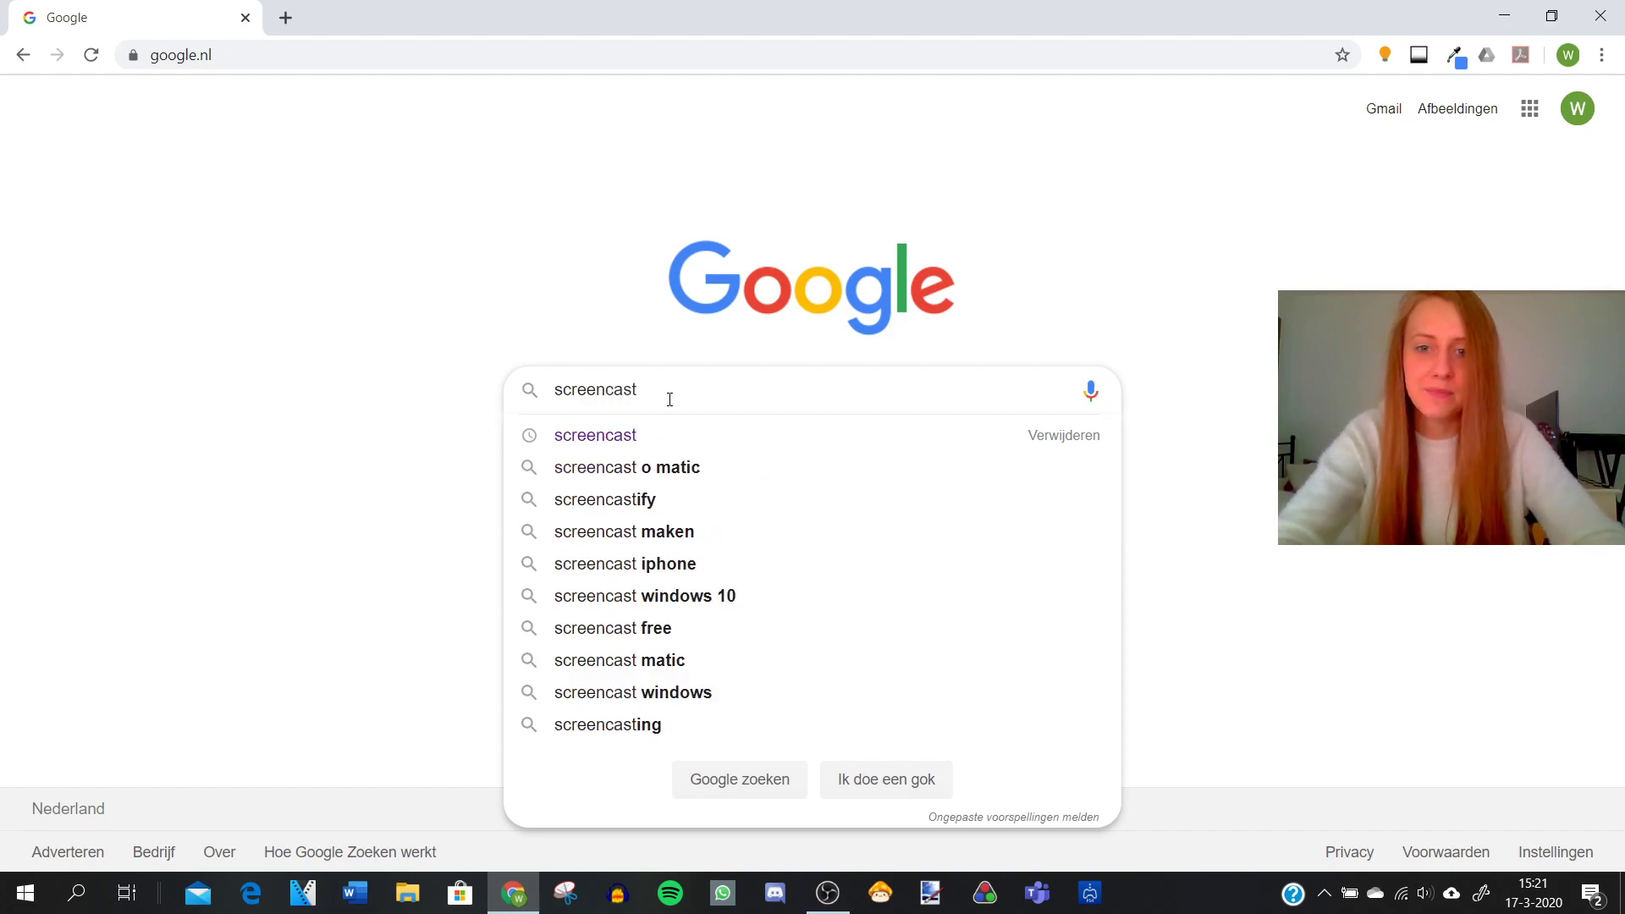
pyautogui.press('Return')
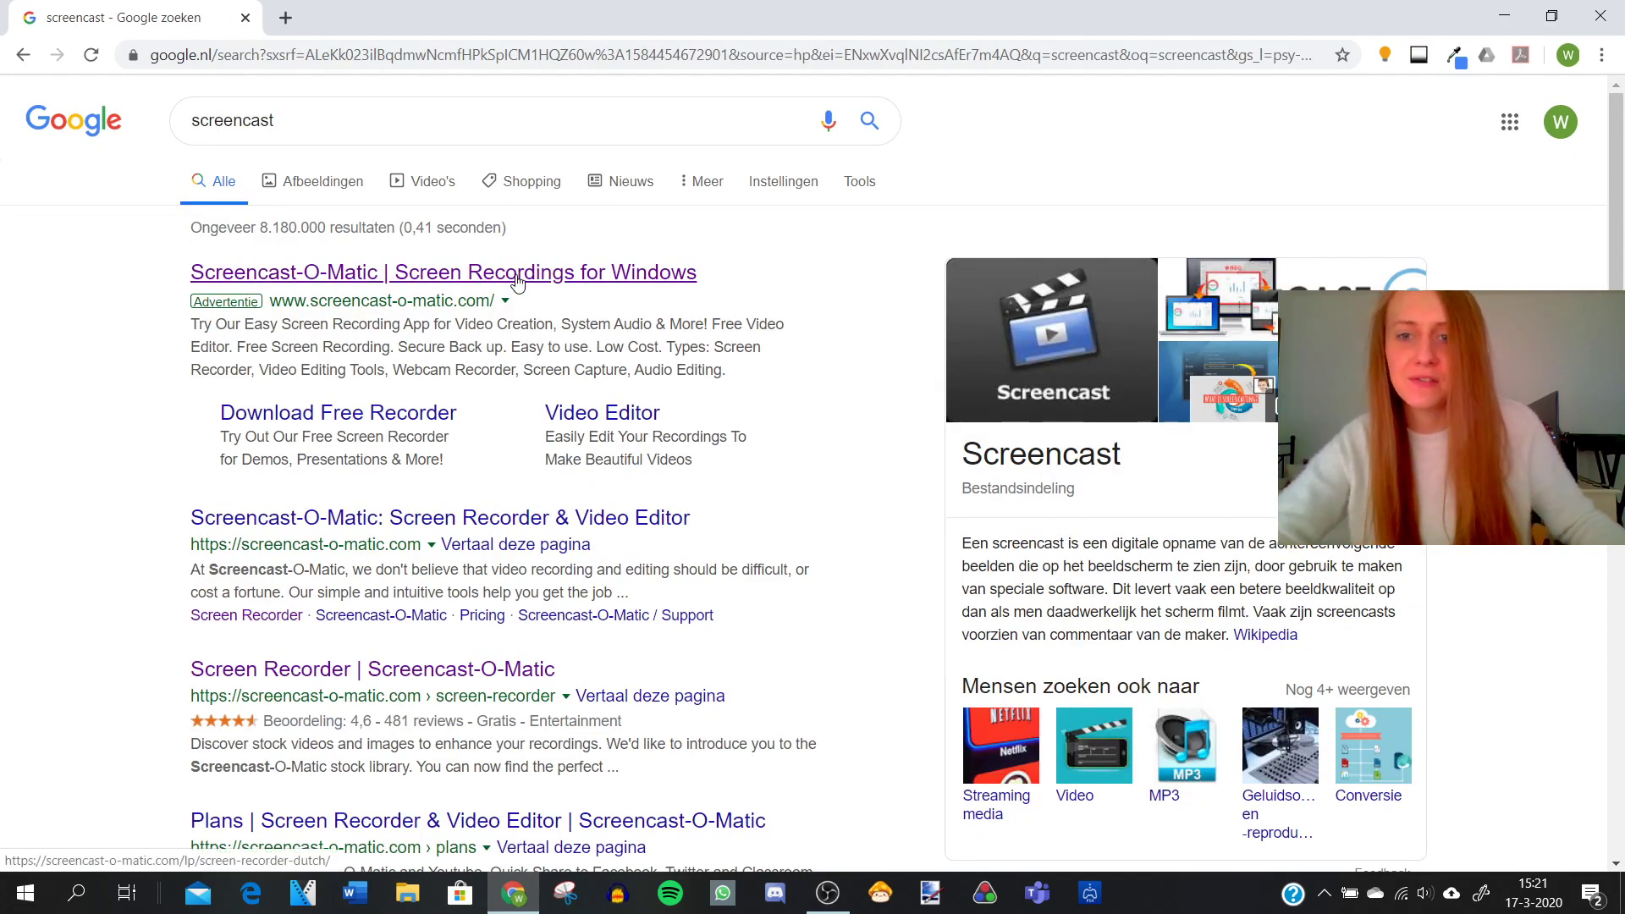
pyautogui.click(405, 283)
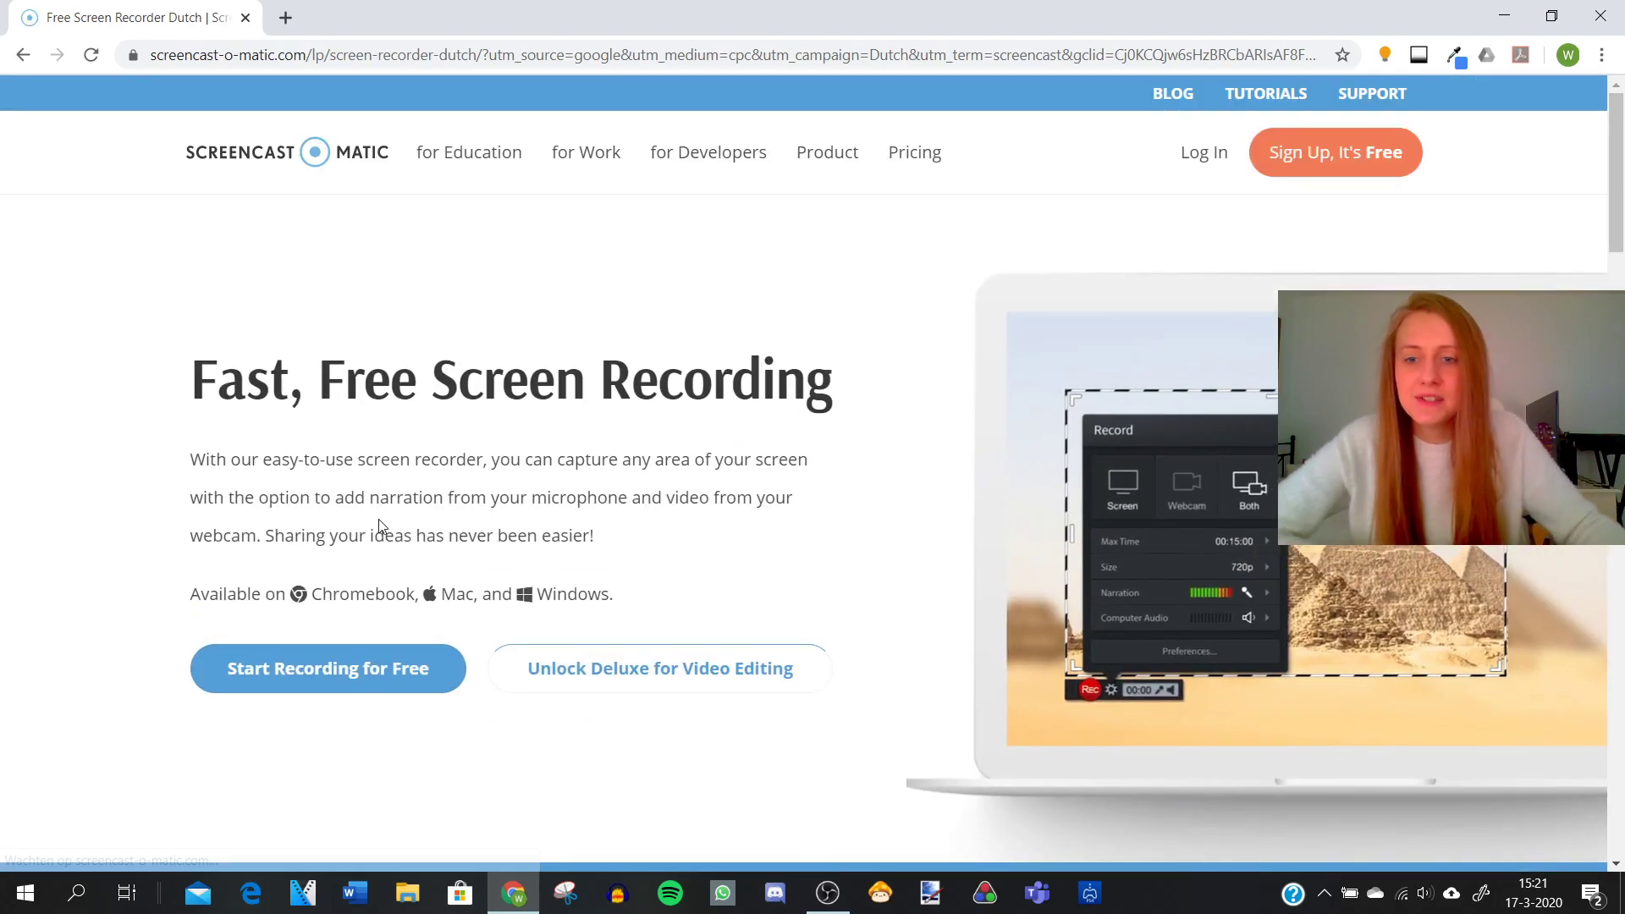
# Choose Start Recording for Free, then Launch Free Recorder on the Screen Recorder page
pyautogui.click(386, 684)
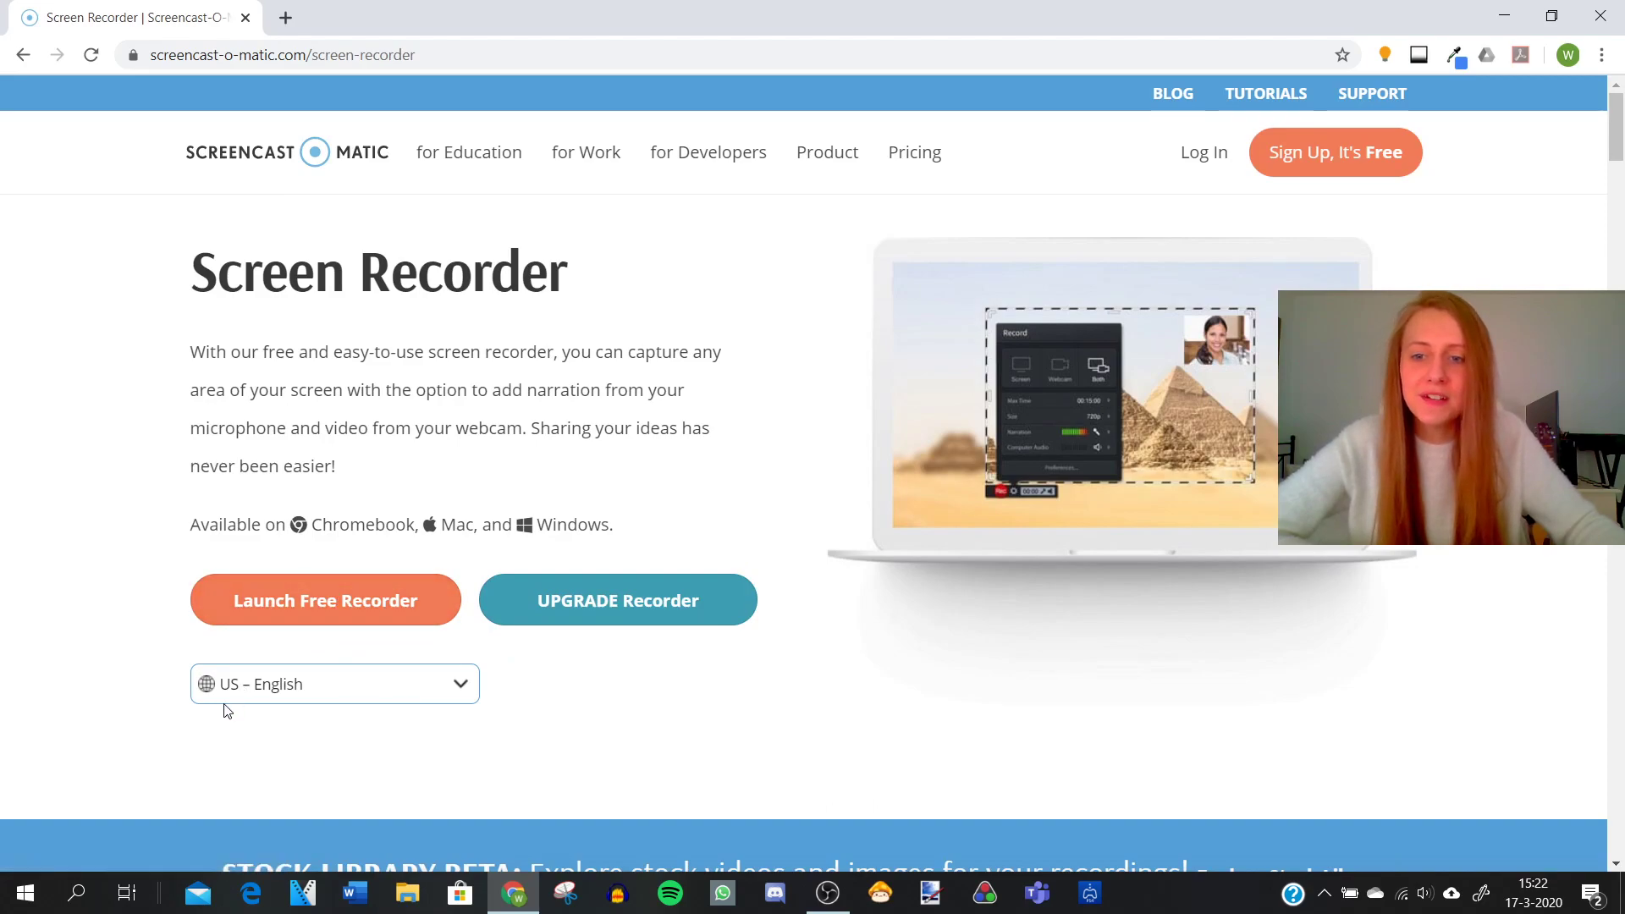
pyautogui.click(363, 609)
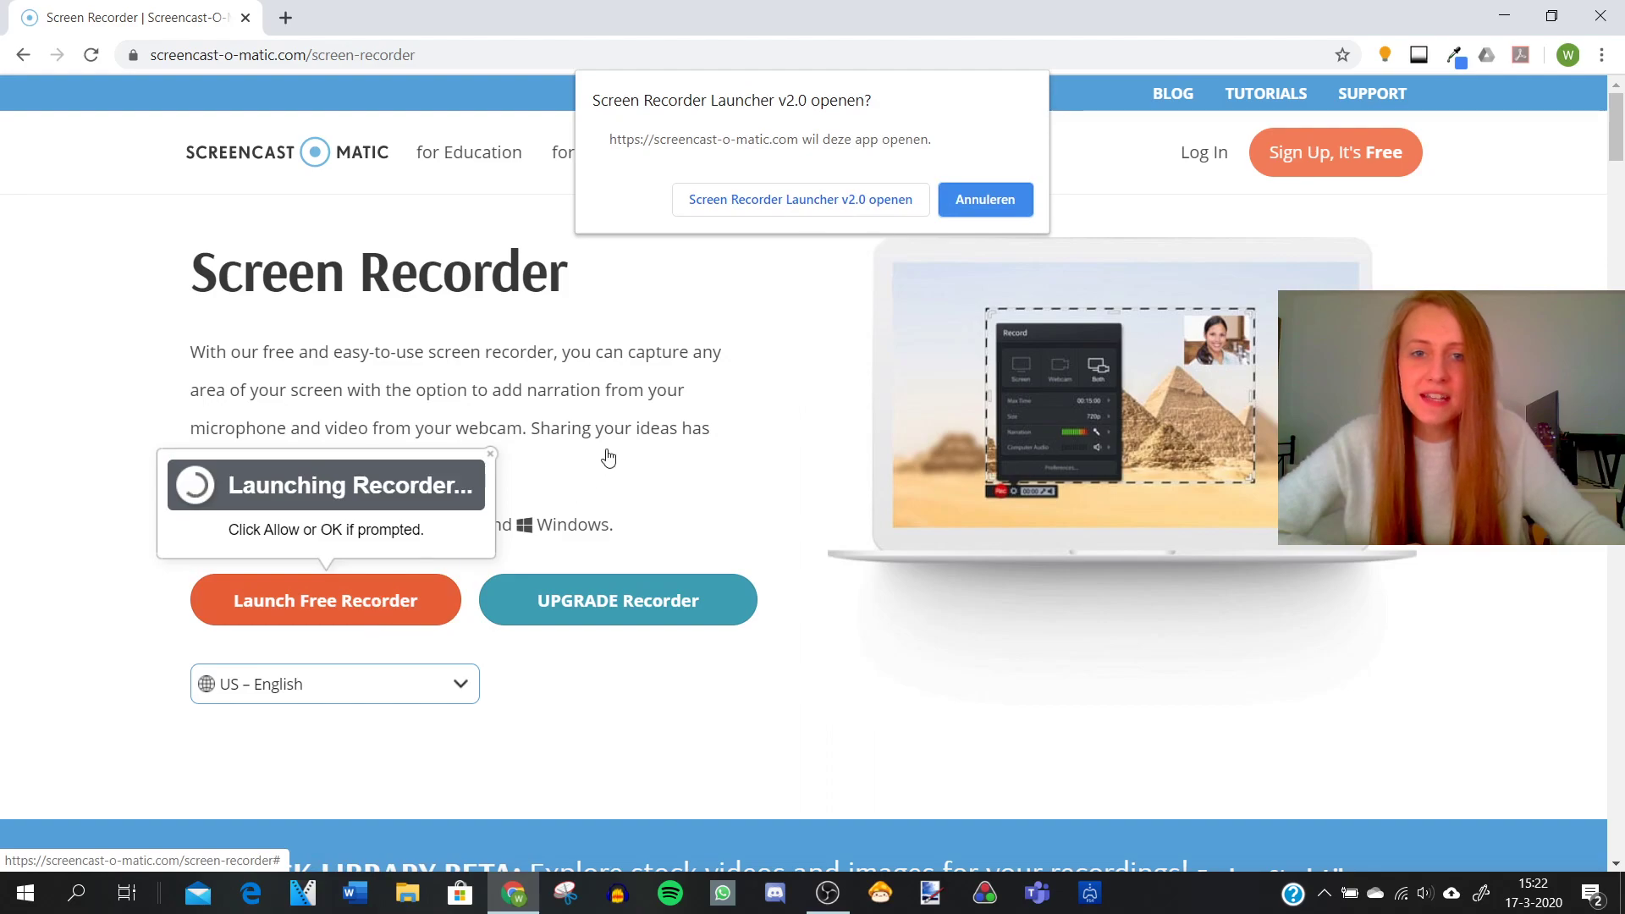
# Allow Screen Recorder Launcher v2.0 to open and set the recorder to Both (screen plus webcam)
pyautogui.click(732, 209)
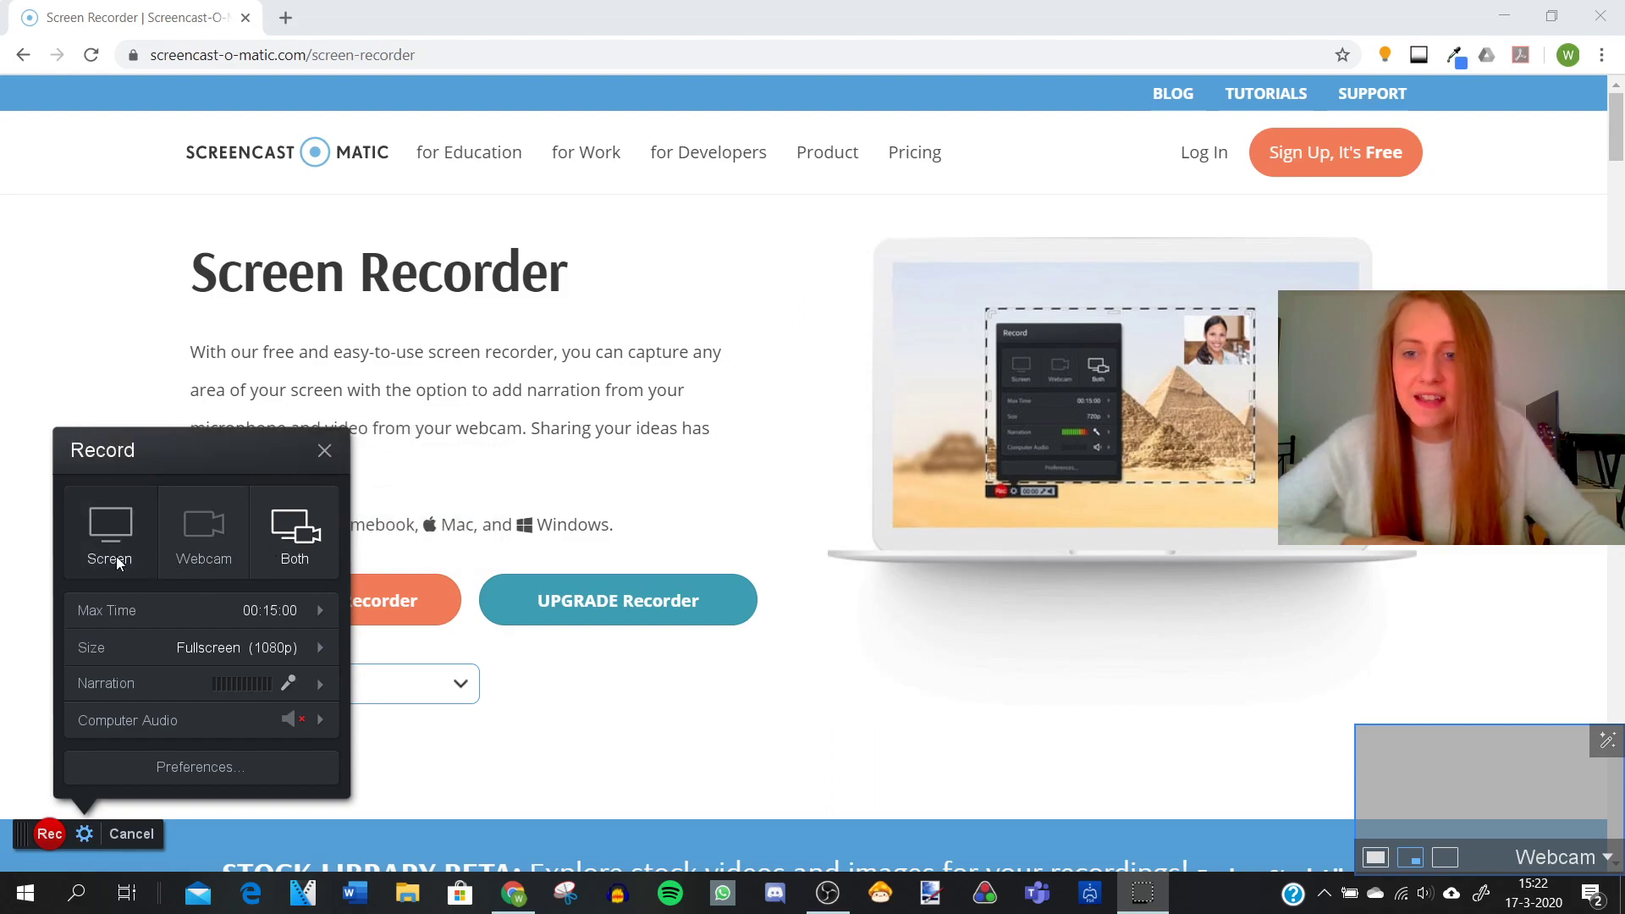
pyautogui.click(120, 559)
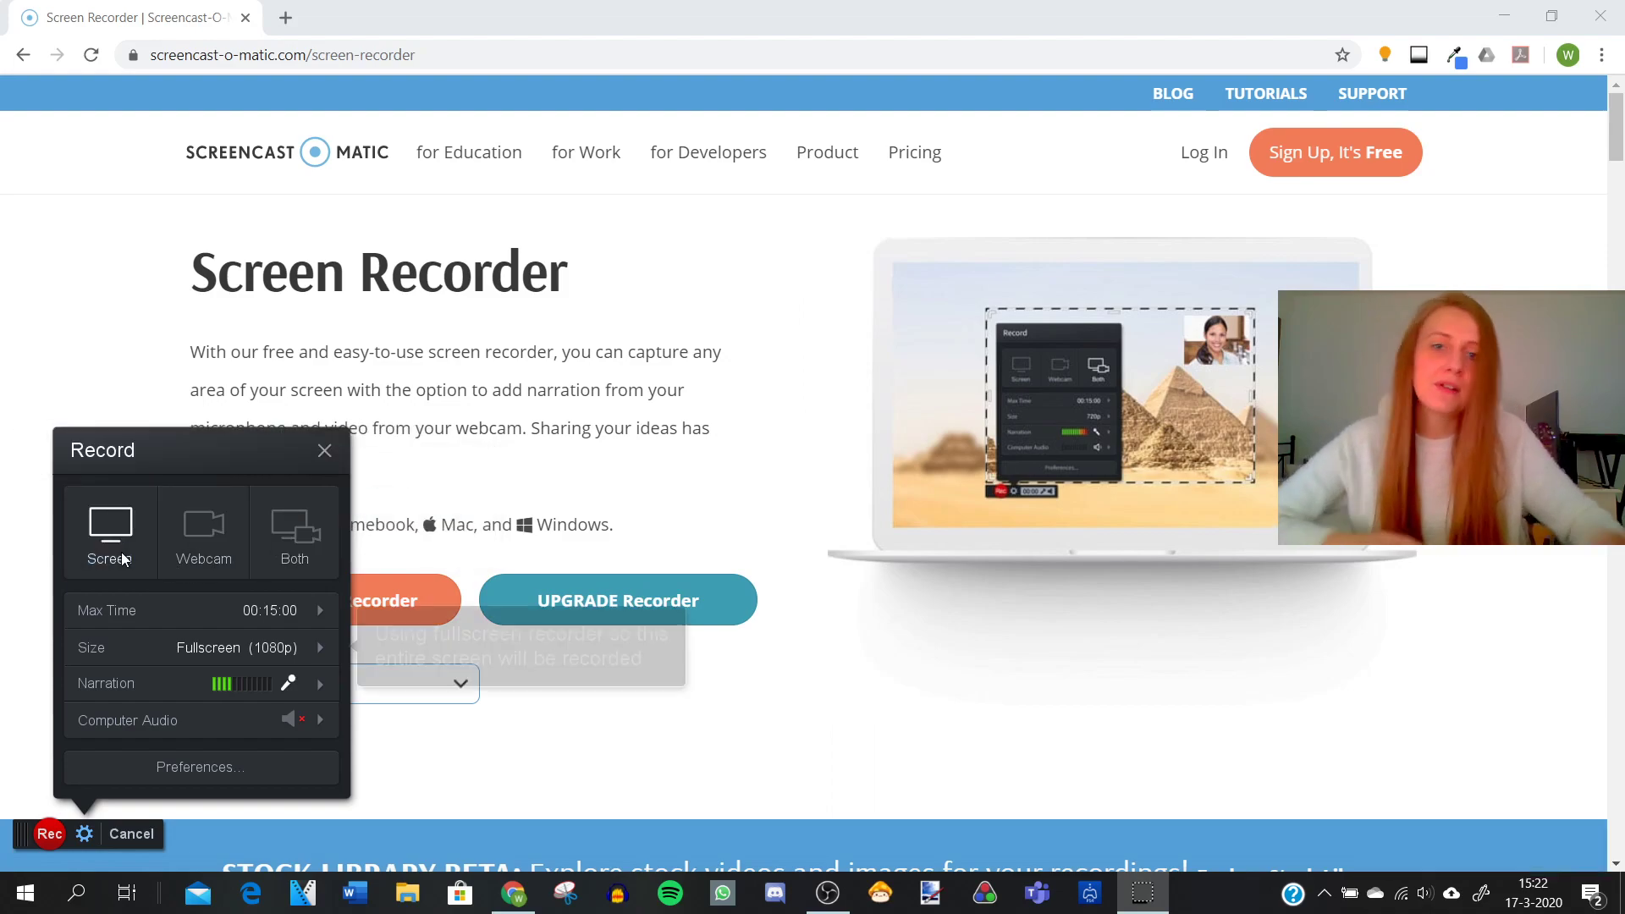
pyautogui.click(212, 542)
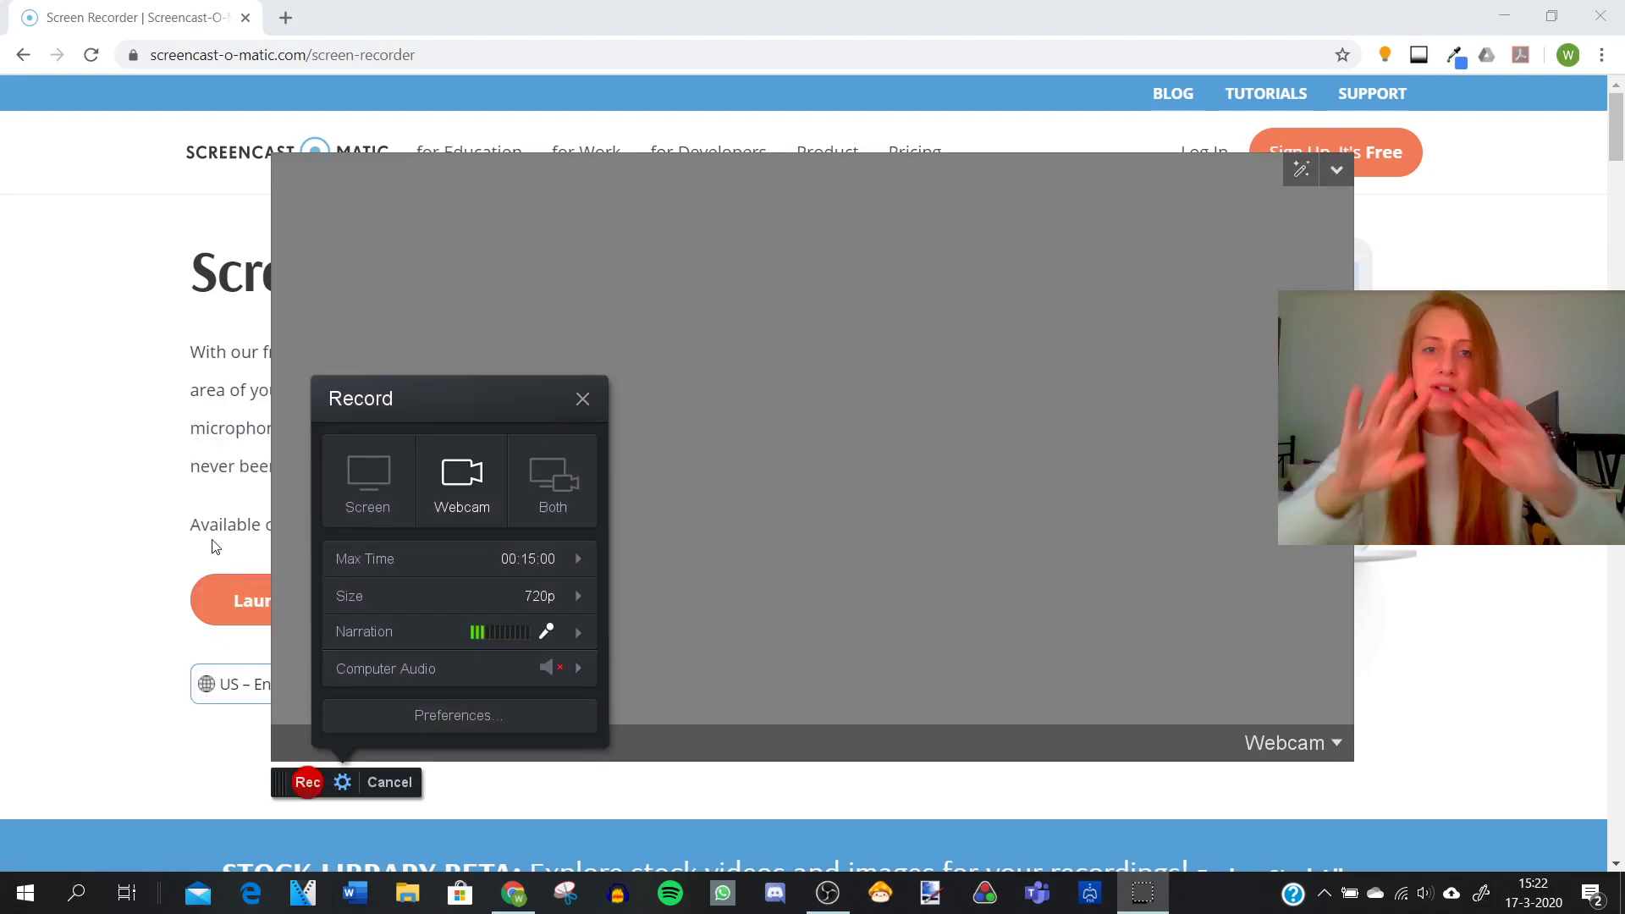
pyautogui.click(560, 502)
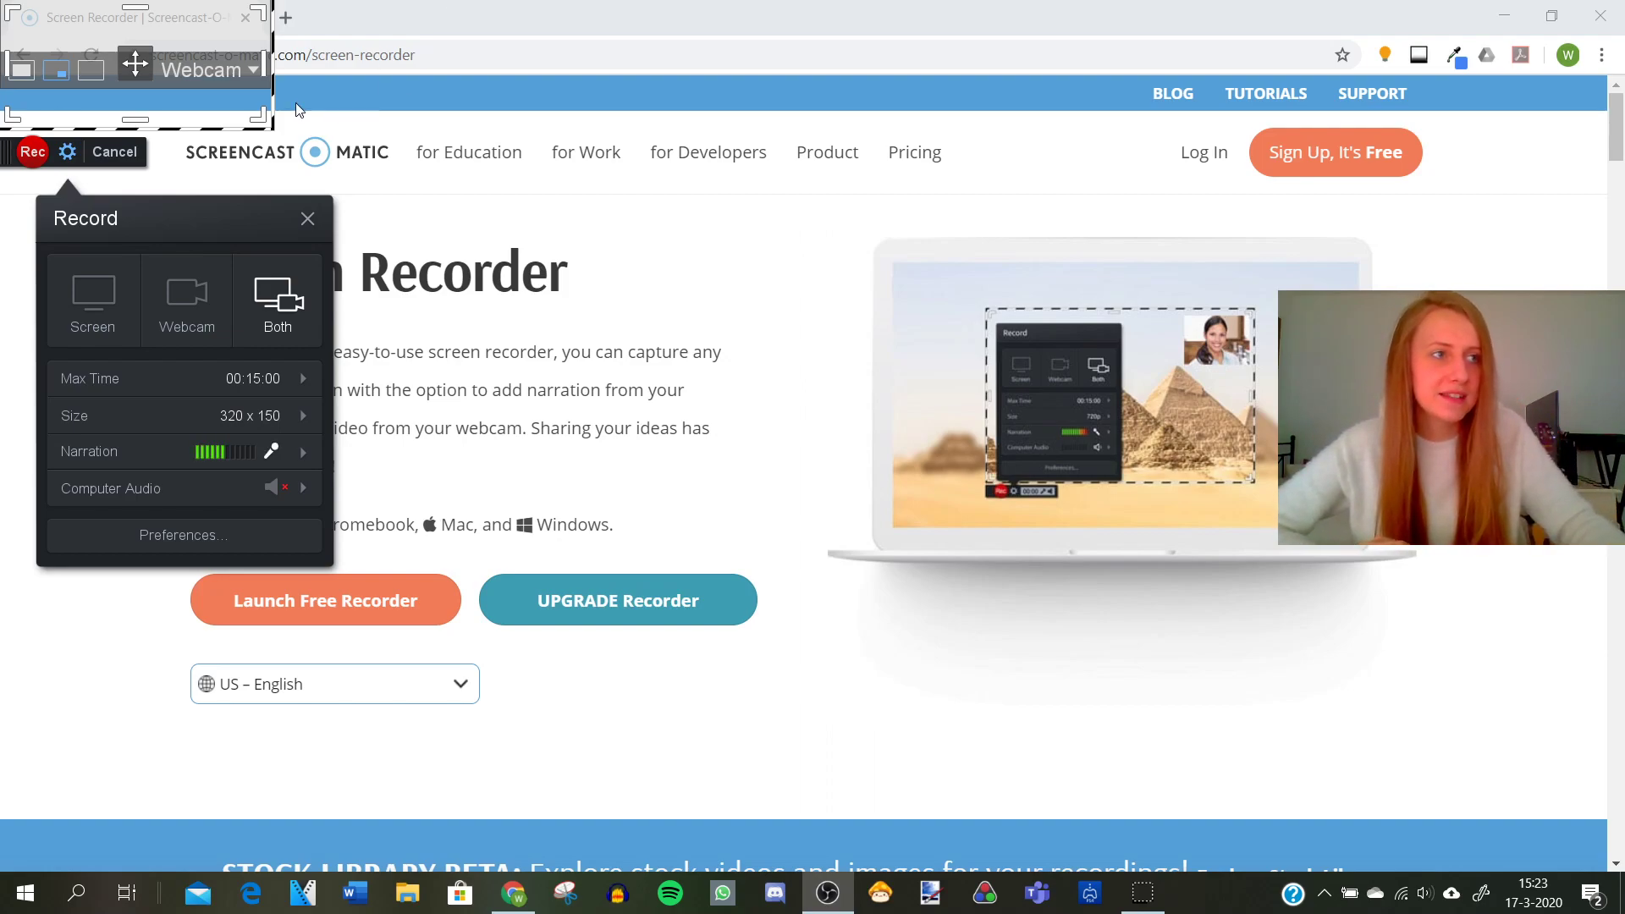
# Set the recording size to Fullscreen (1080p) and move the webcam overlay to the bottom-right corner
pyautogui.moveTo(269, 136); pyautogui.dragTo(429, 280)
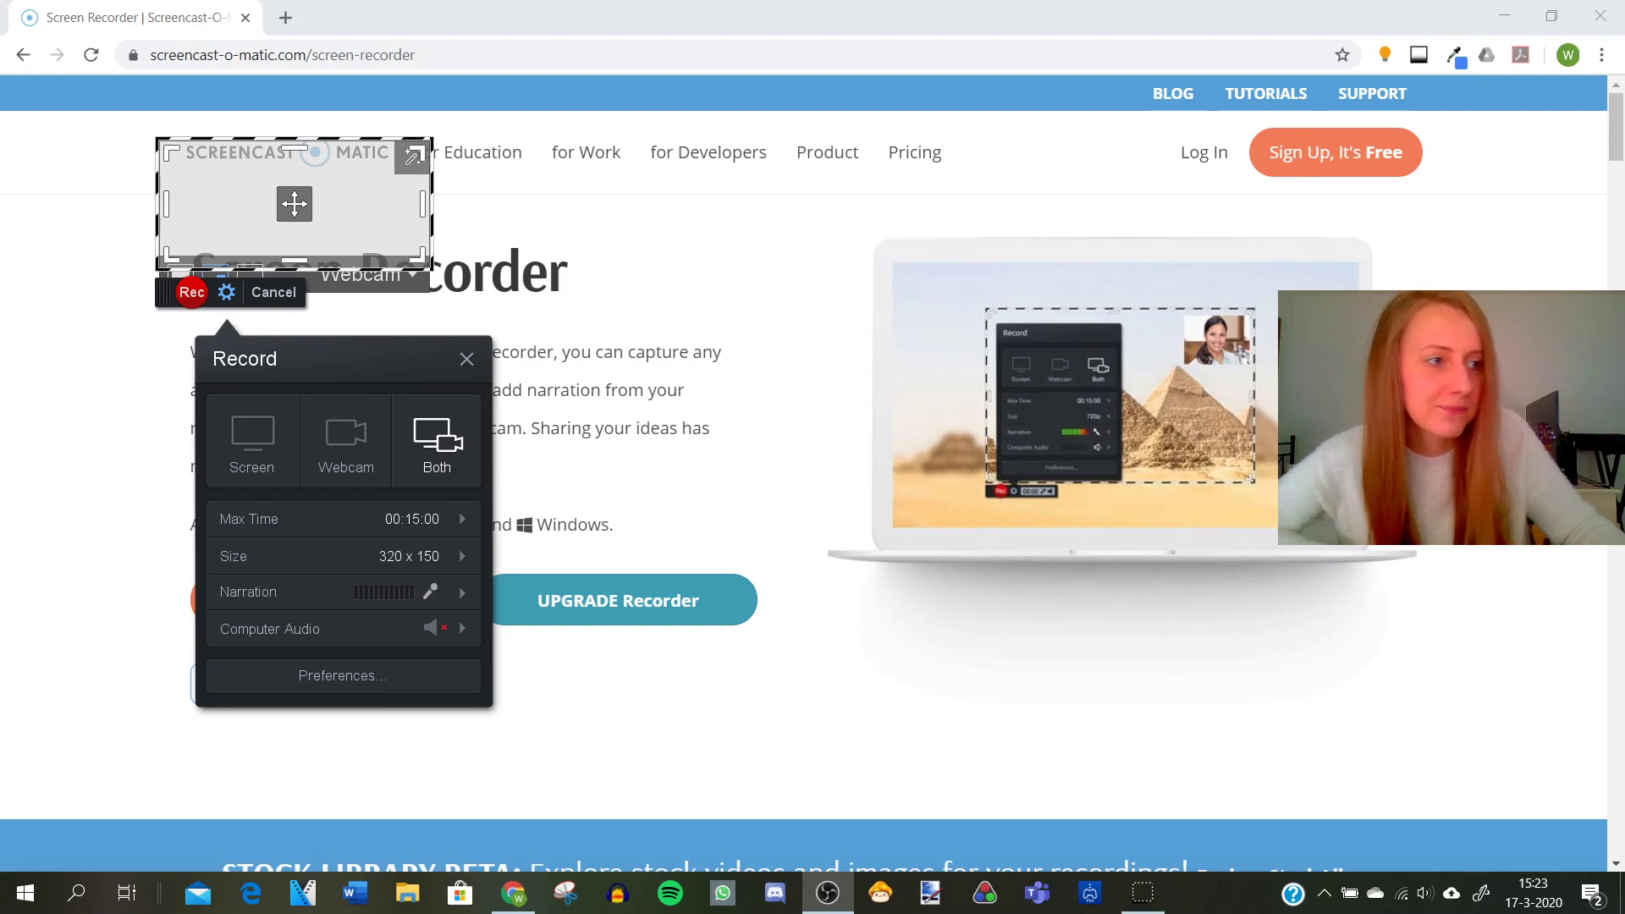
pyautogui.click(415, 556)
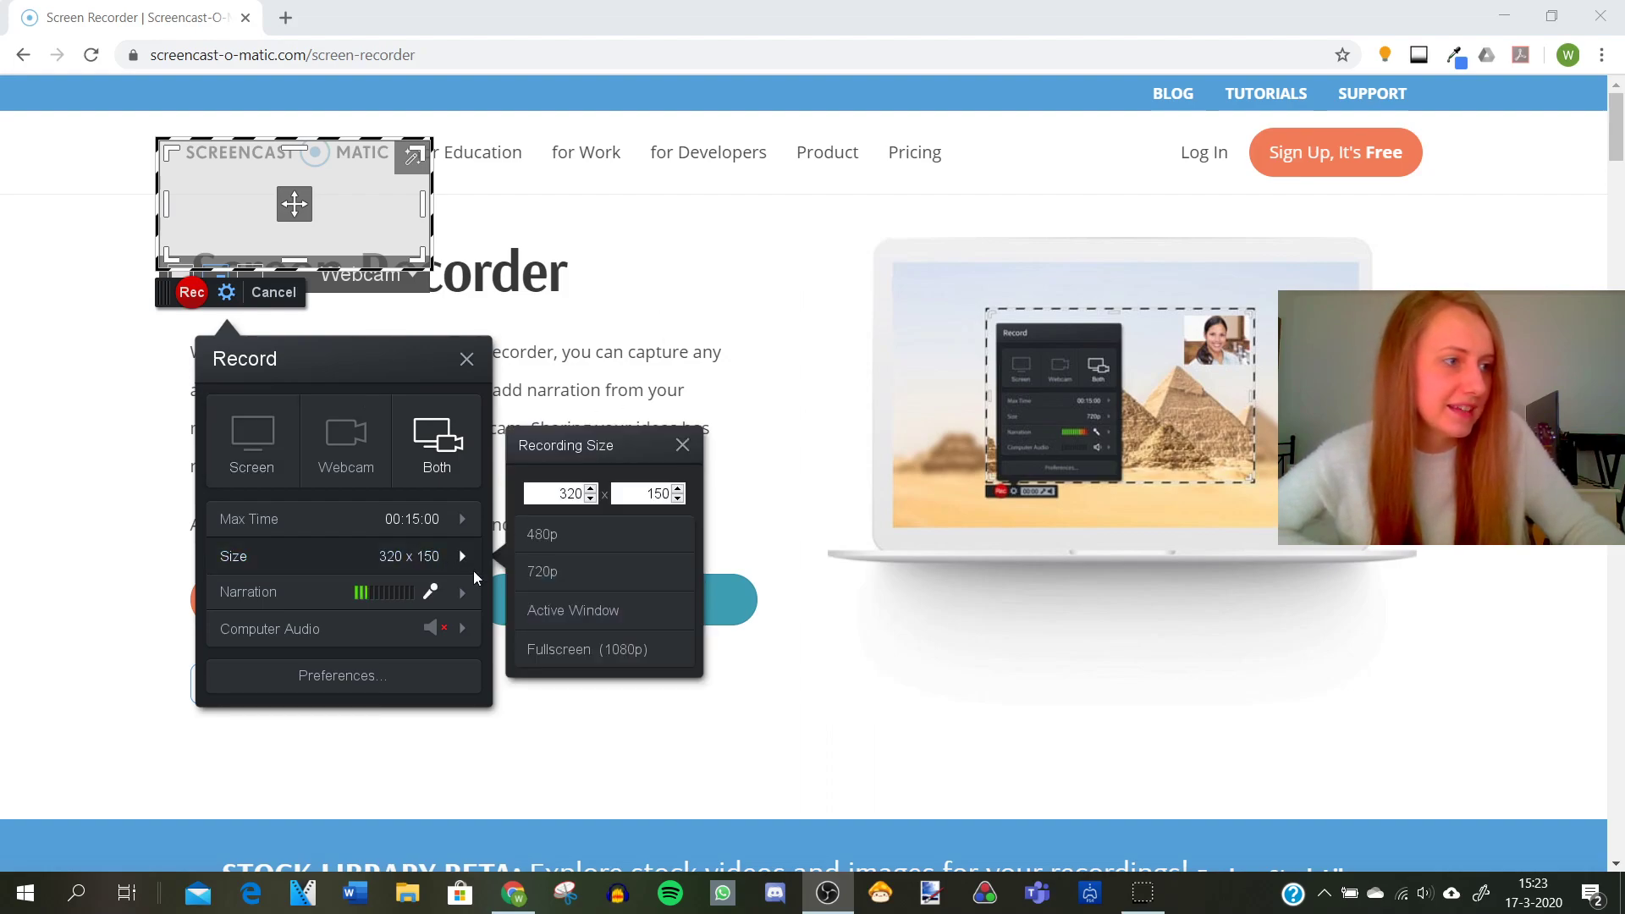
pyautogui.click(593, 650)
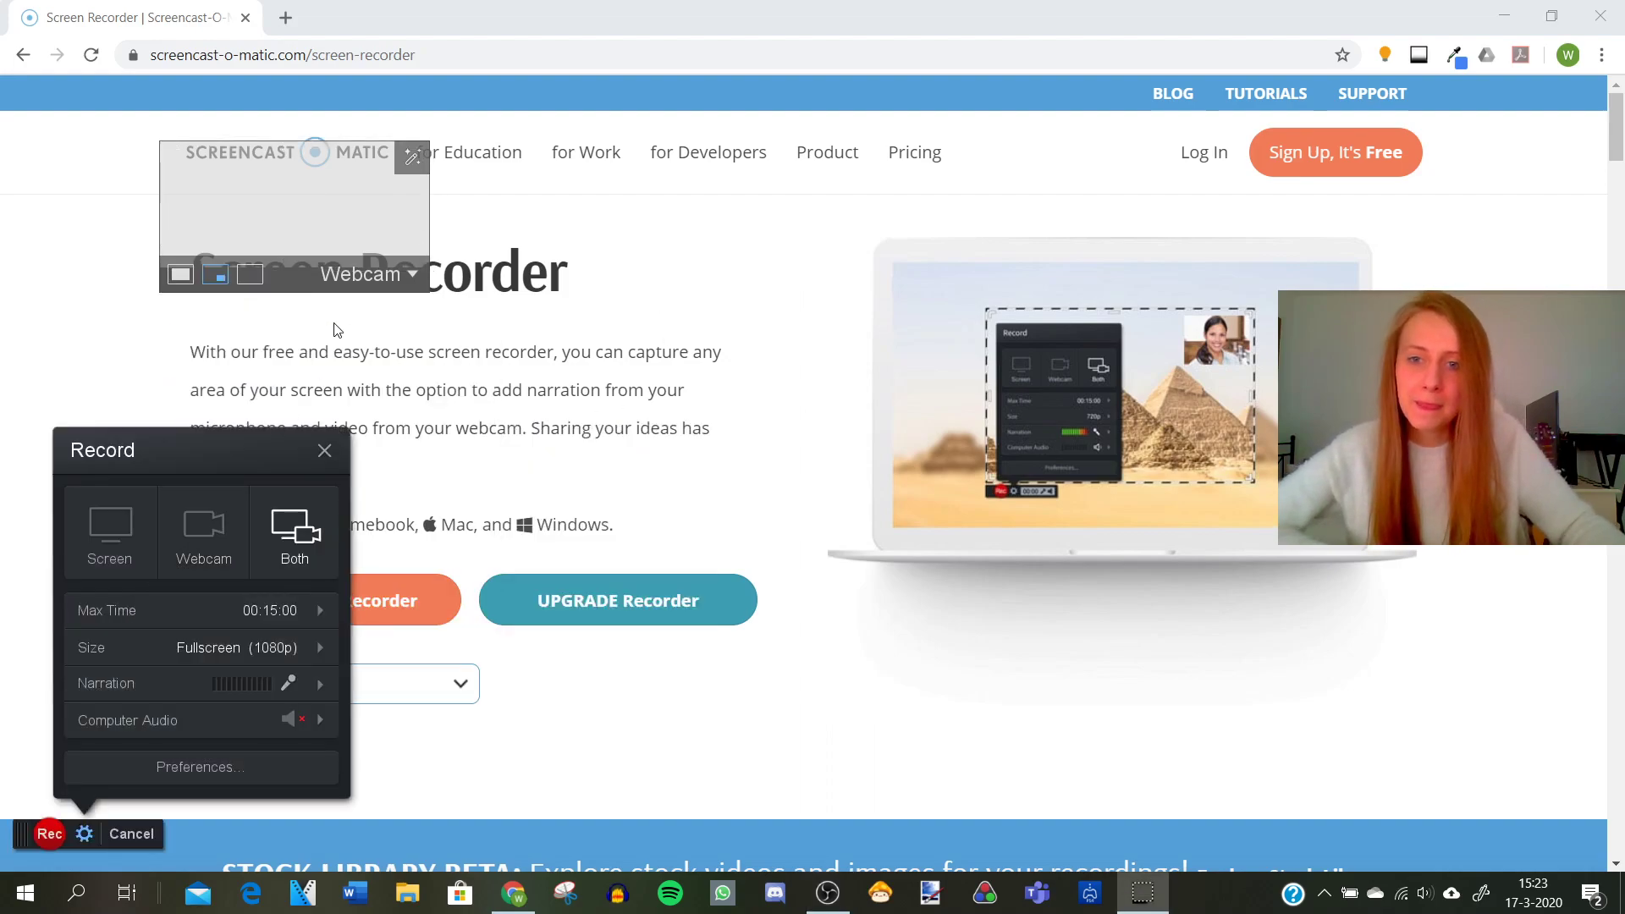
pyautogui.moveTo(273, 166); pyautogui.dragTo(1434, 741)
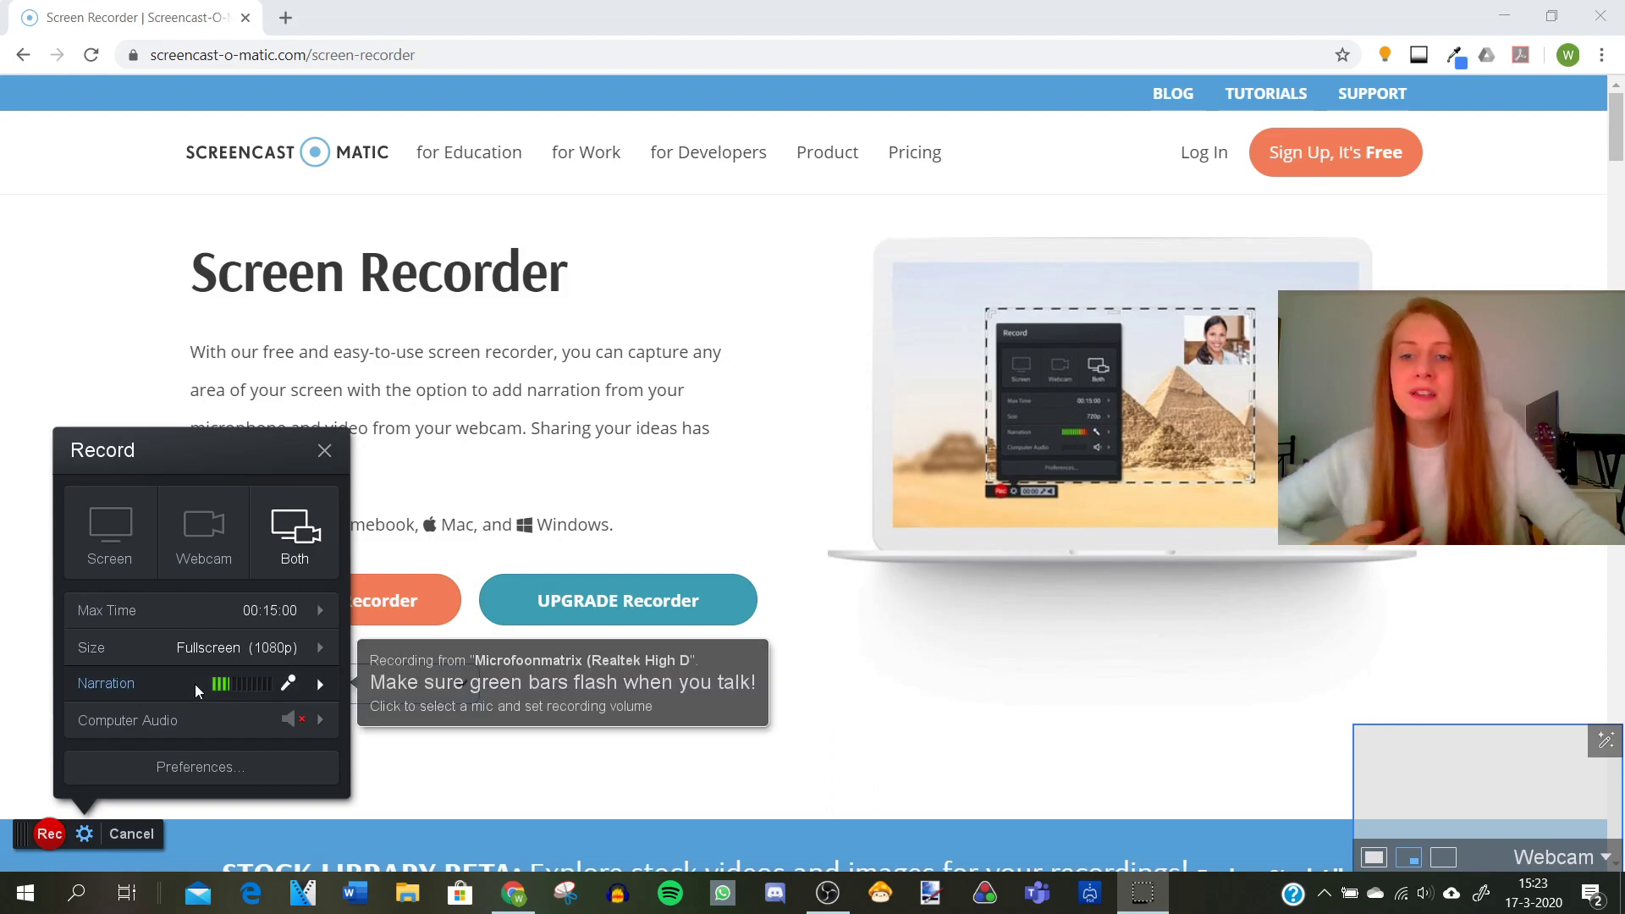
# Pick the Microfoonmatrix narration microphone and adjust its recording volume, confirming with OK
pyautogui.click(277, 683)
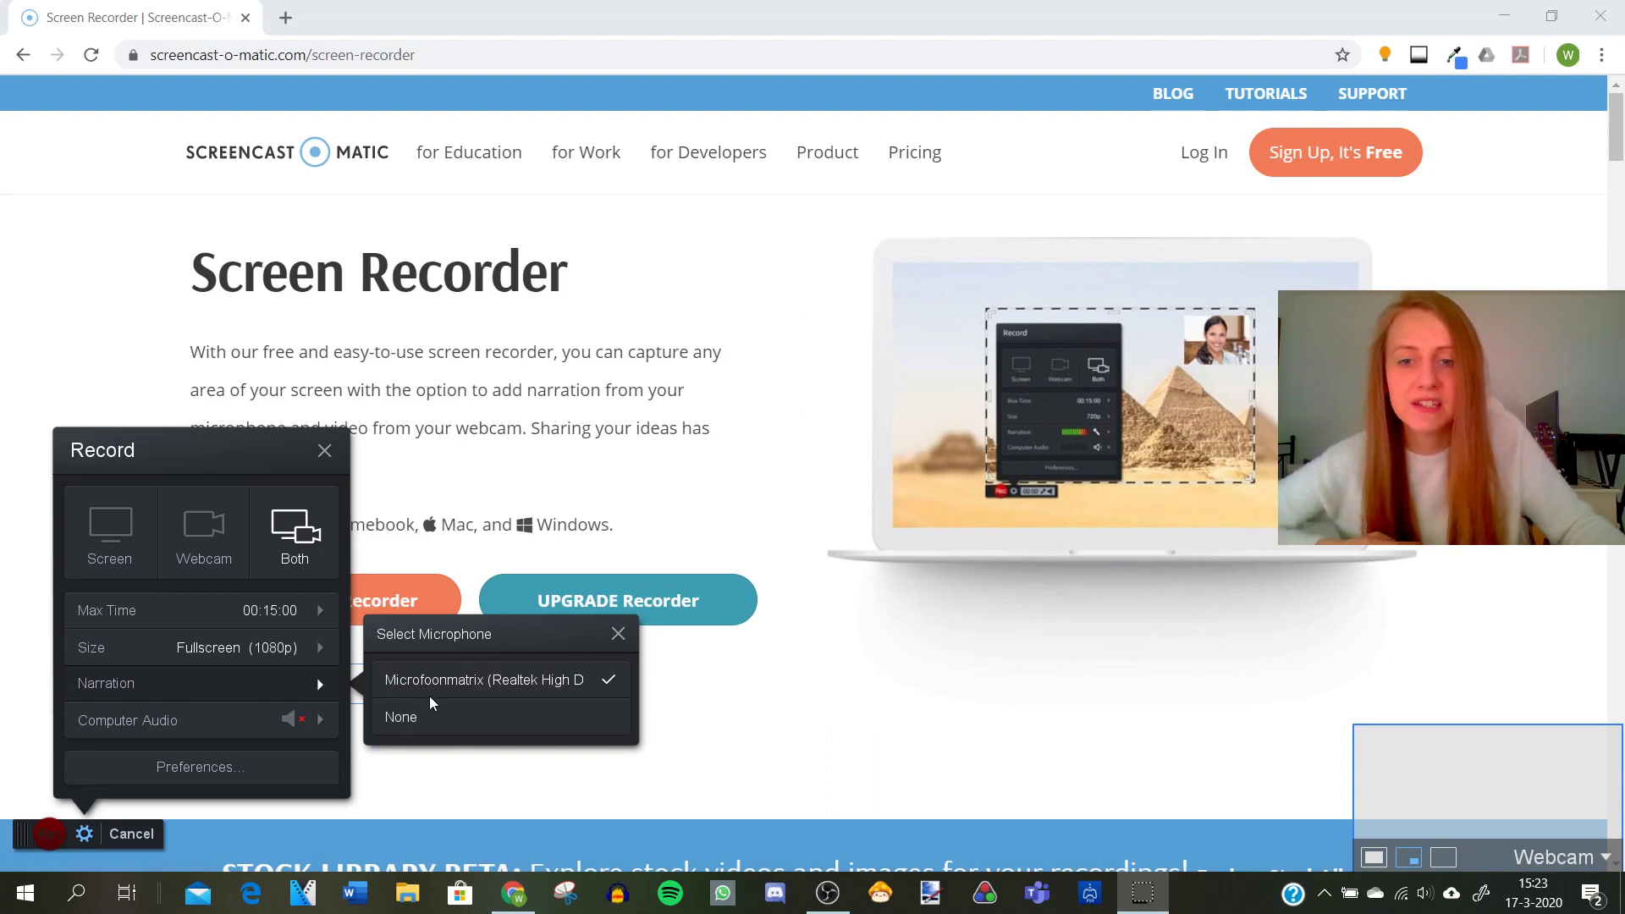
pyautogui.click(403, 683)
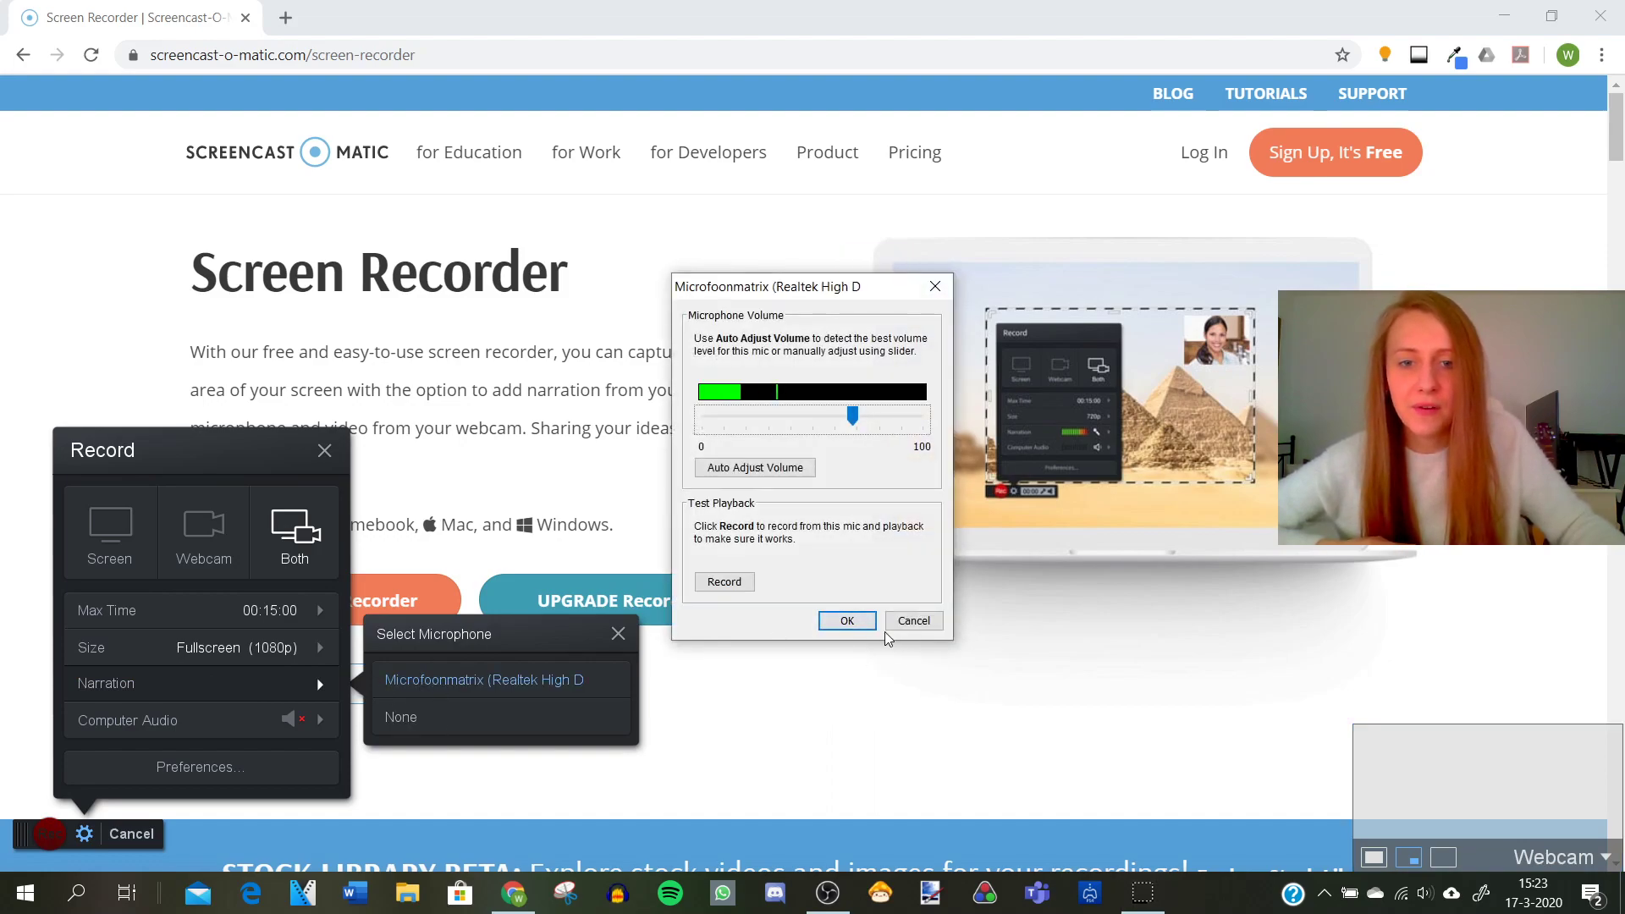
pyautogui.moveTo(853, 415)
pyautogui.mouseDown()
pyautogui.moveTo(906, 419)
pyautogui.moveTo(856, 416)
pyautogui.mouseUp()
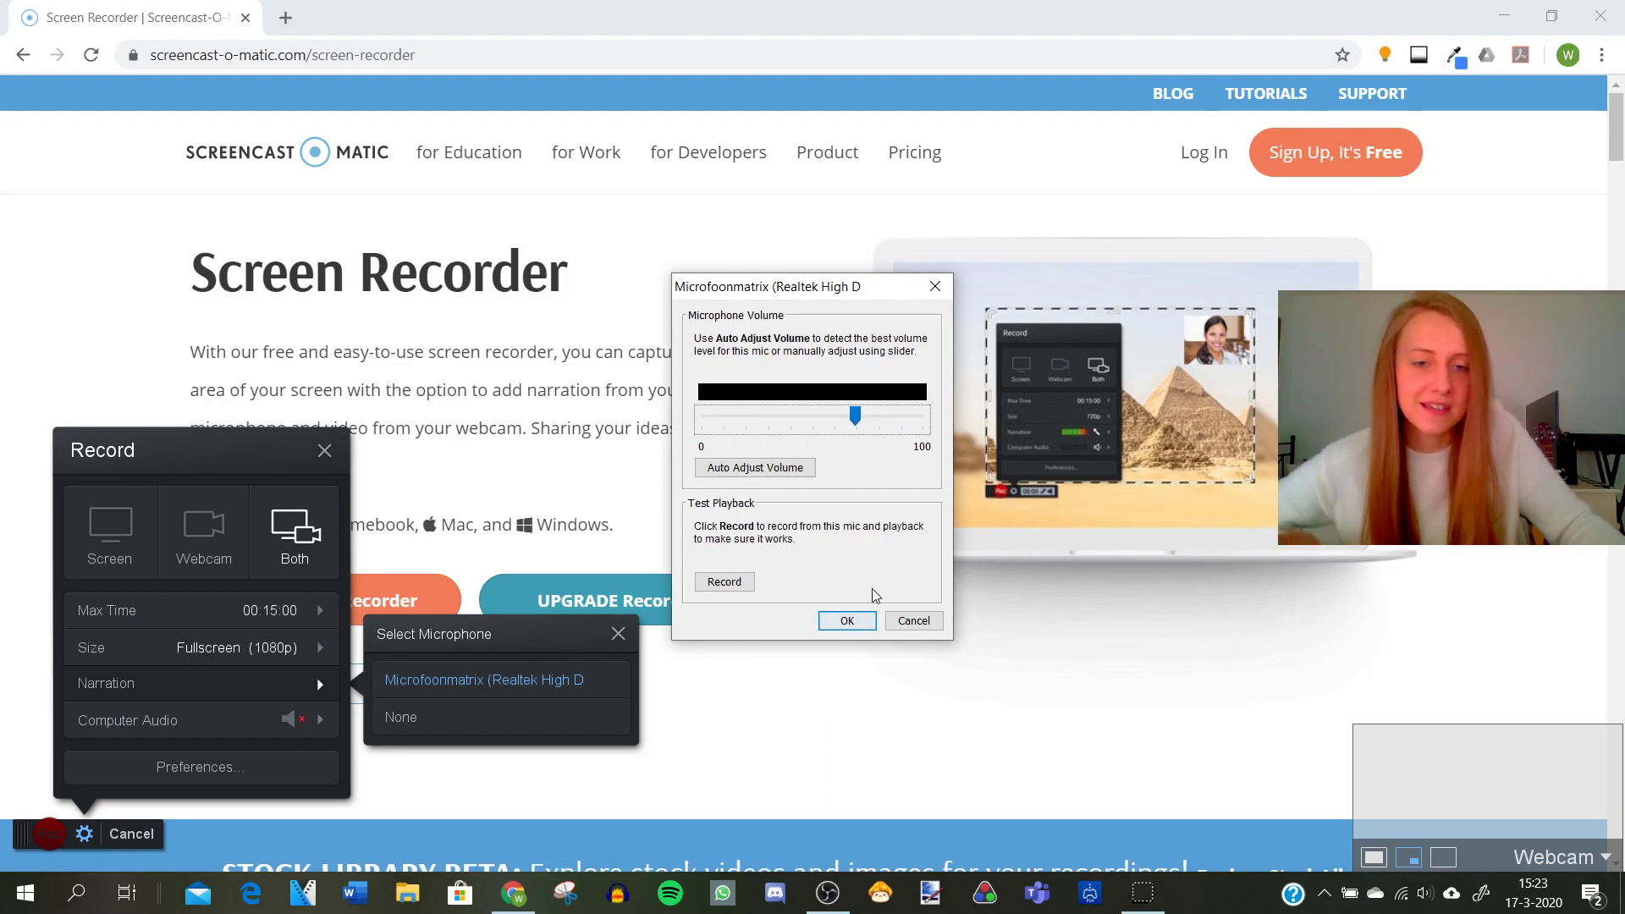
pyautogui.click(848, 621)
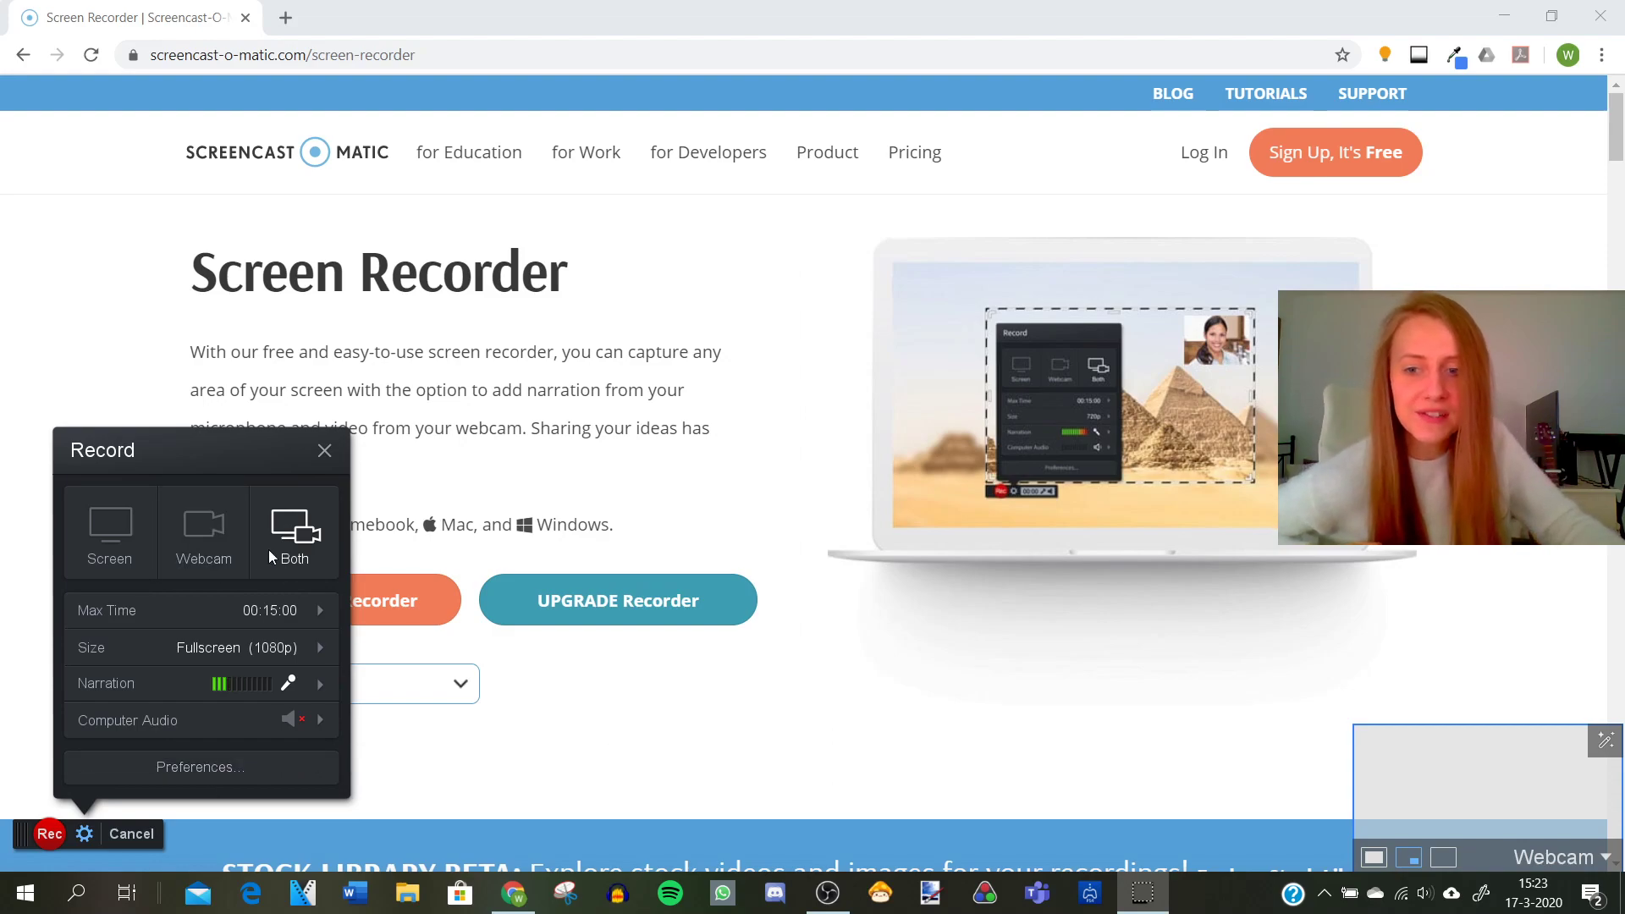
pyautogui.moveTo(310, 622)
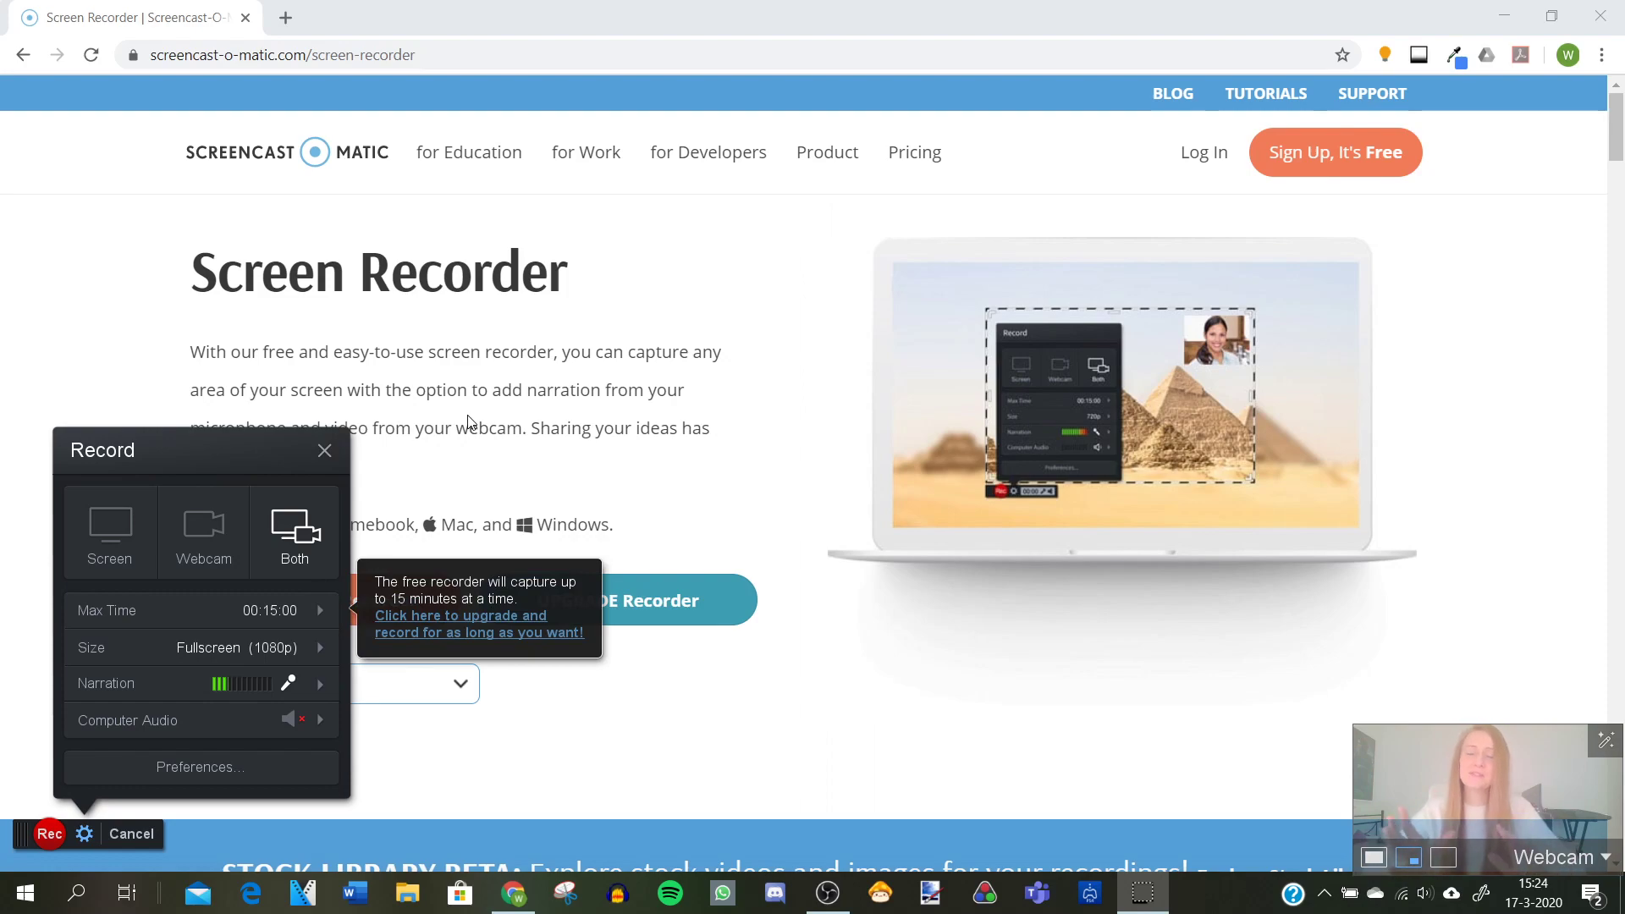
# Minimize Chrome and launch ActivInspire from its desktop icon
pyautogui.click(1504, 18)
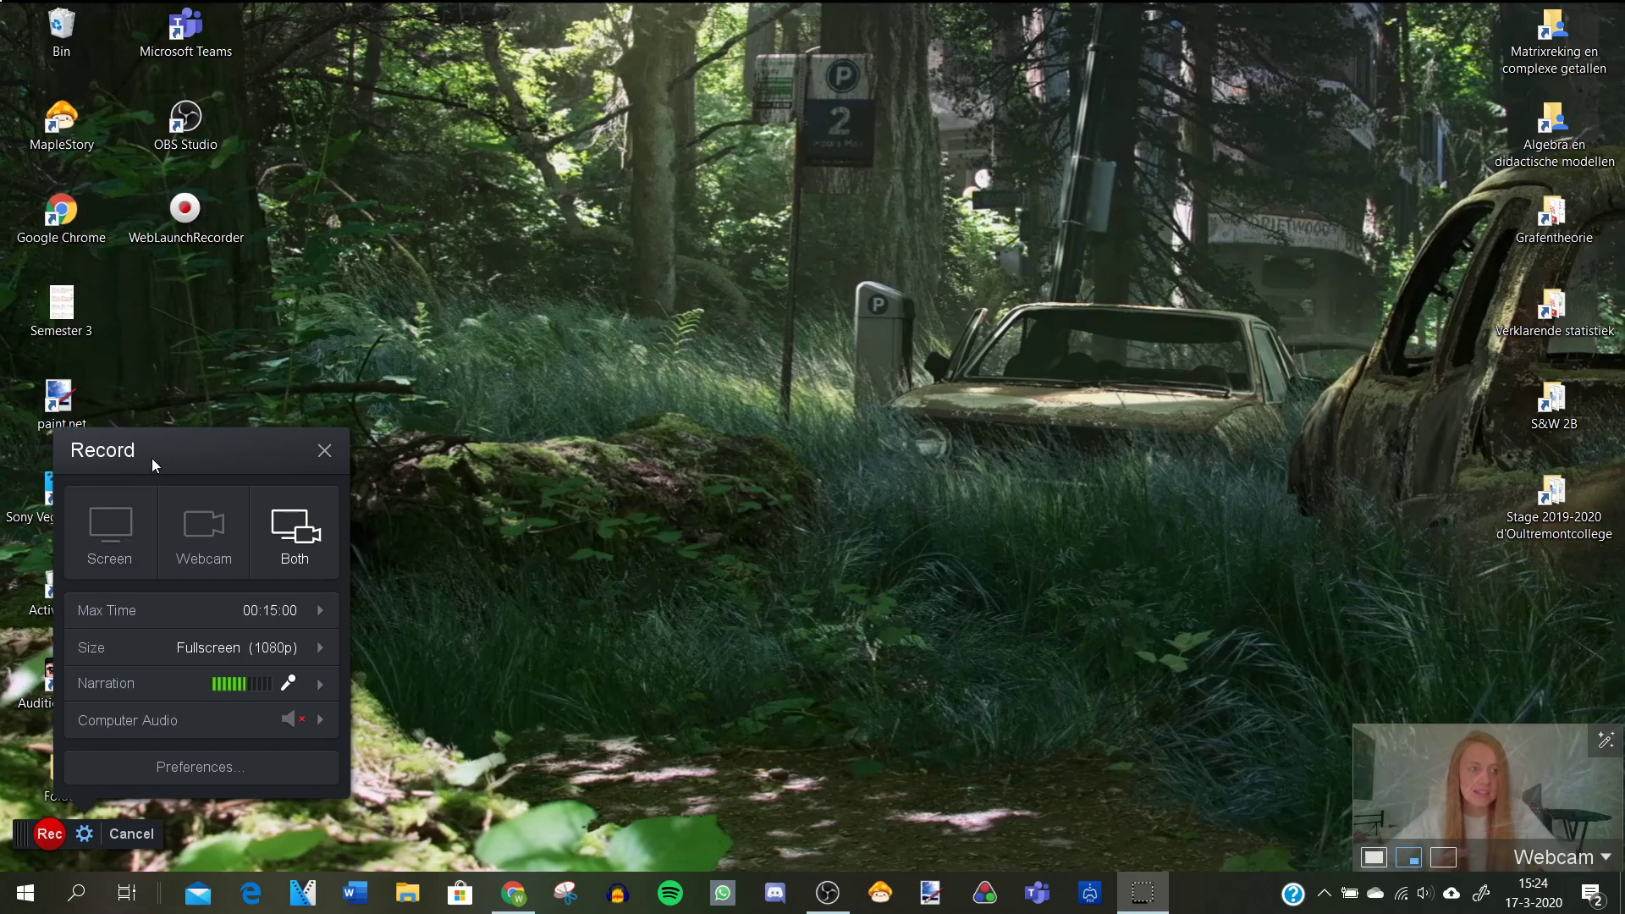
pyautogui.doubleClick(33, 592)
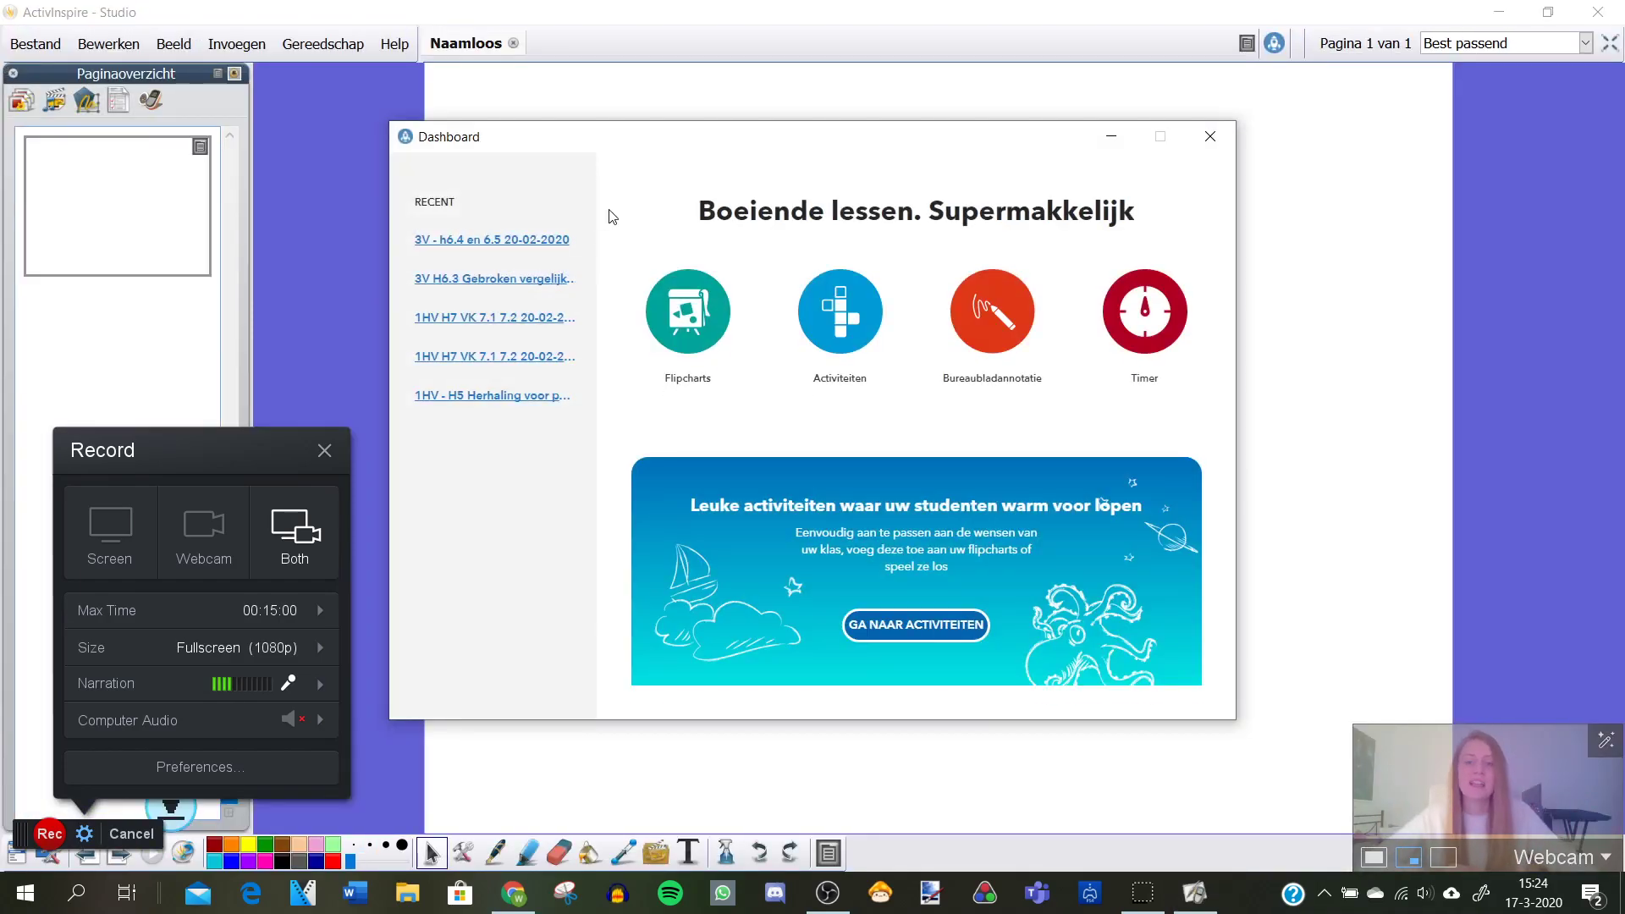
# Close the Dashboard and create a new blank flipchart via Bestand > Nieuw
pyautogui.click(1211, 137)
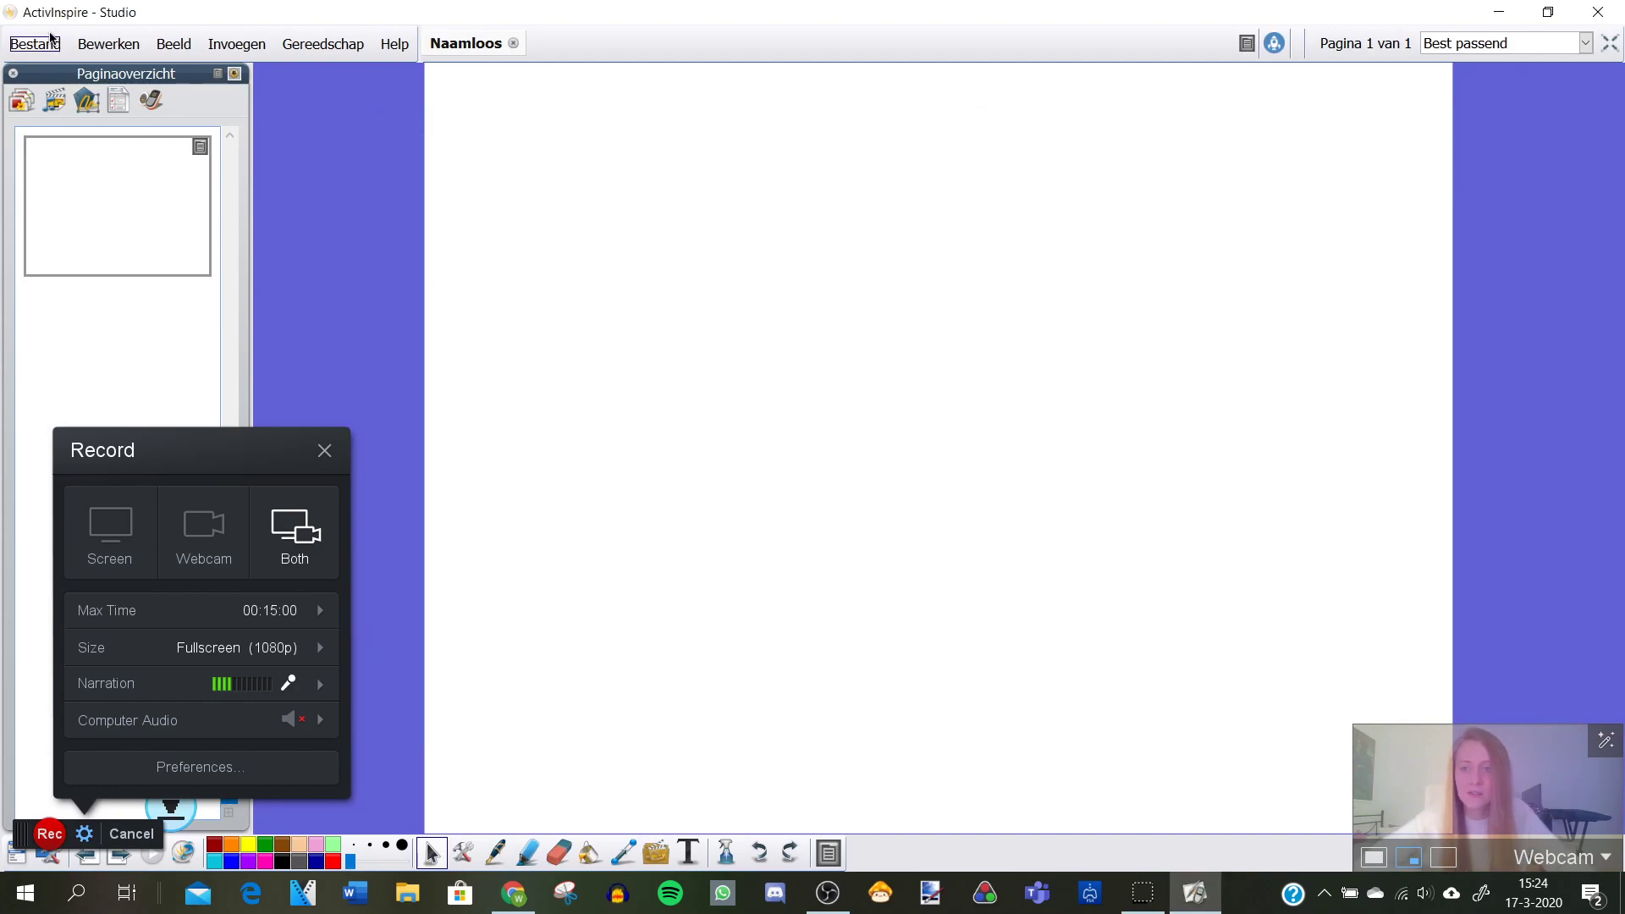
pyautogui.click(26, 44)
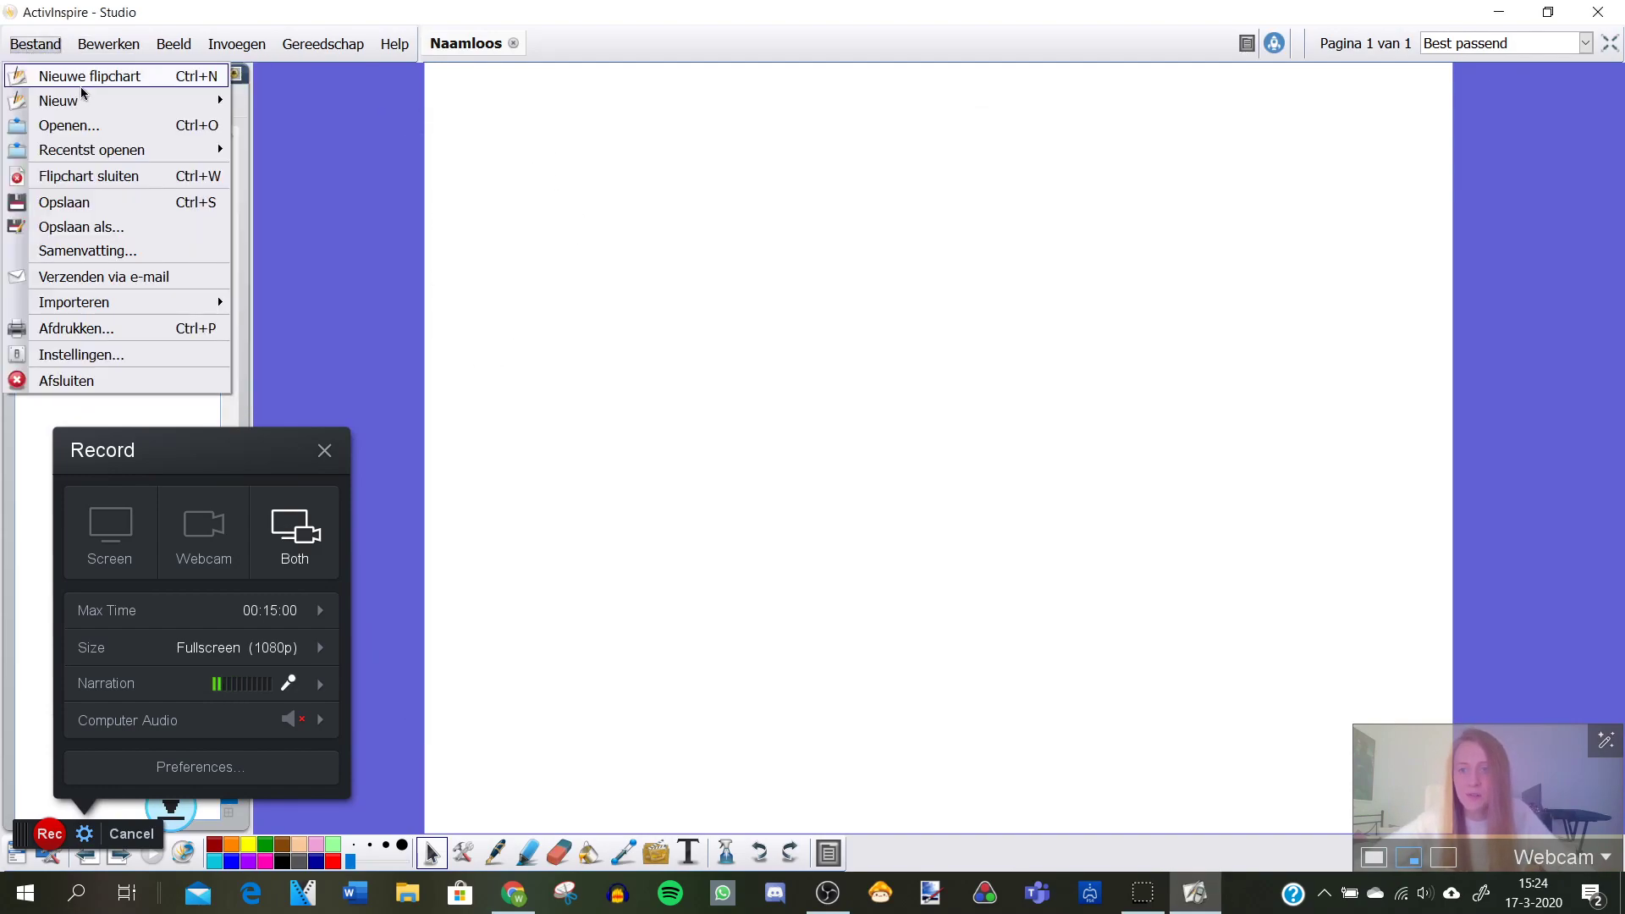
pyautogui.moveTo(102, 100)
pyautogui.click(347, 103)
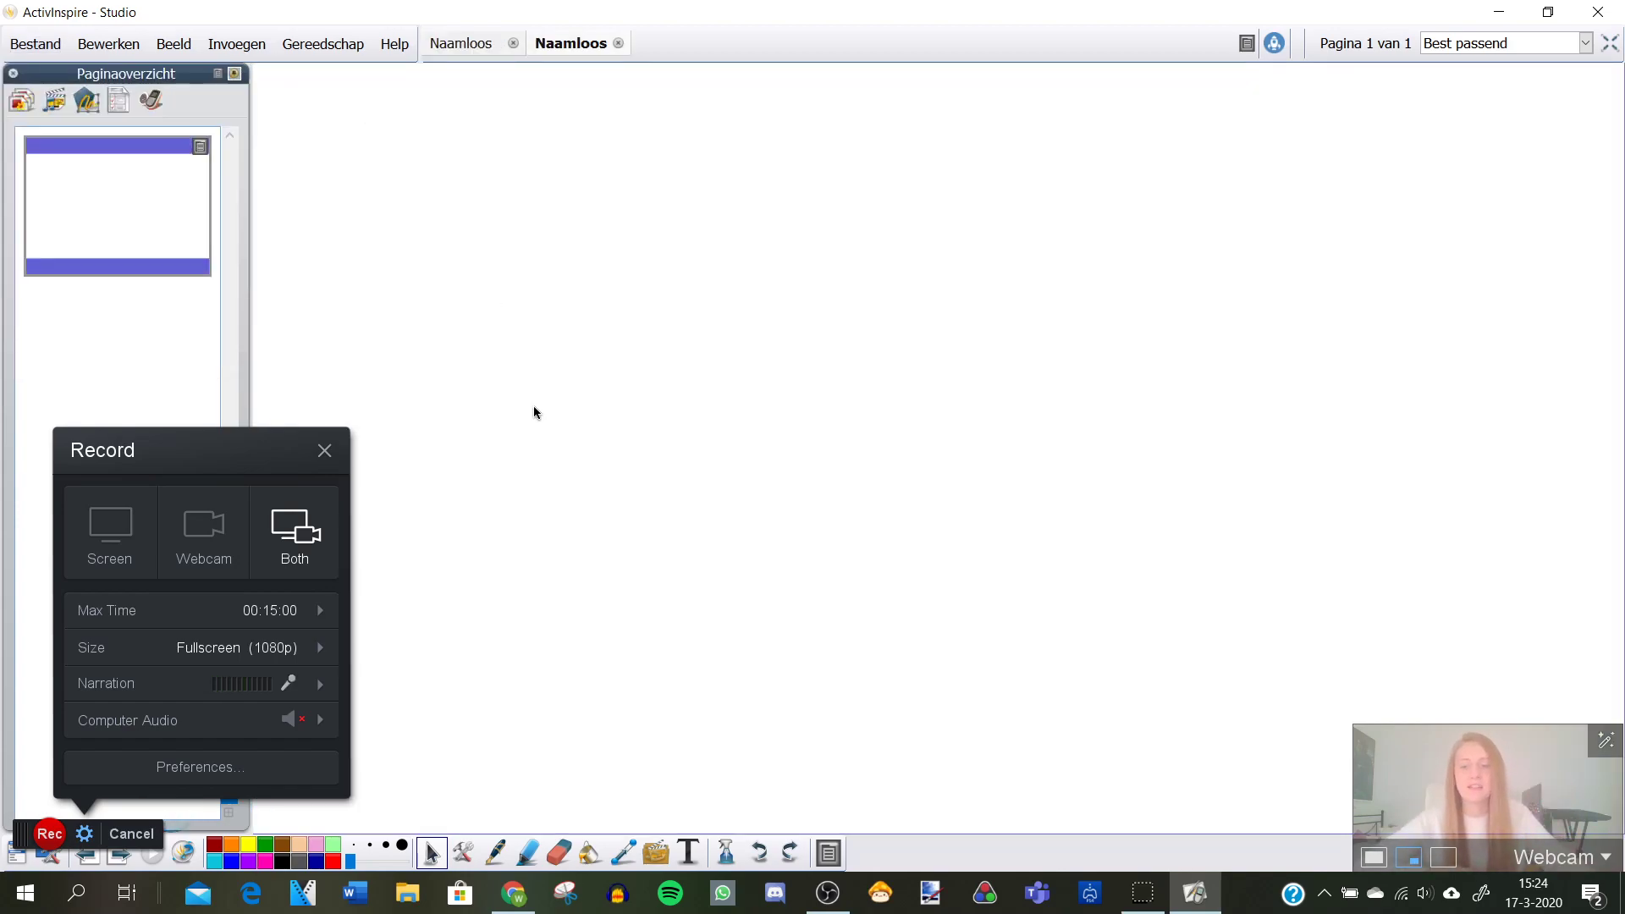
# Open the recent flipchart '3V - h6.4 en 6.5 20-02-2020'
pyautogui.click(35, 44)
pyautogui.moveTo(116, 149)
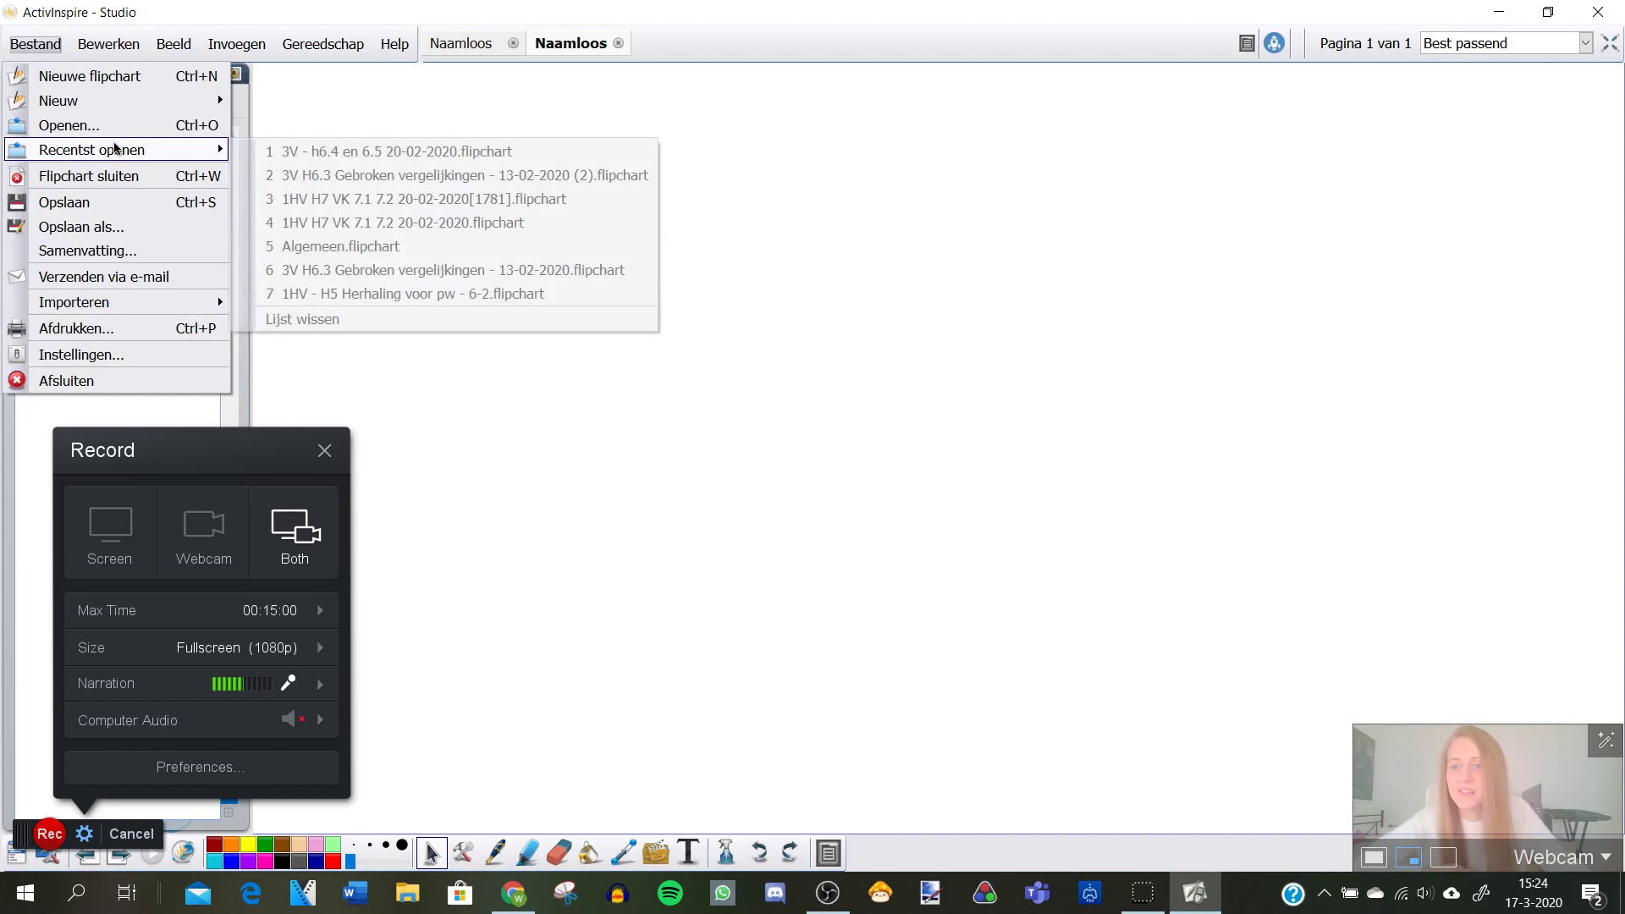
pyautogui.click(310, 152)
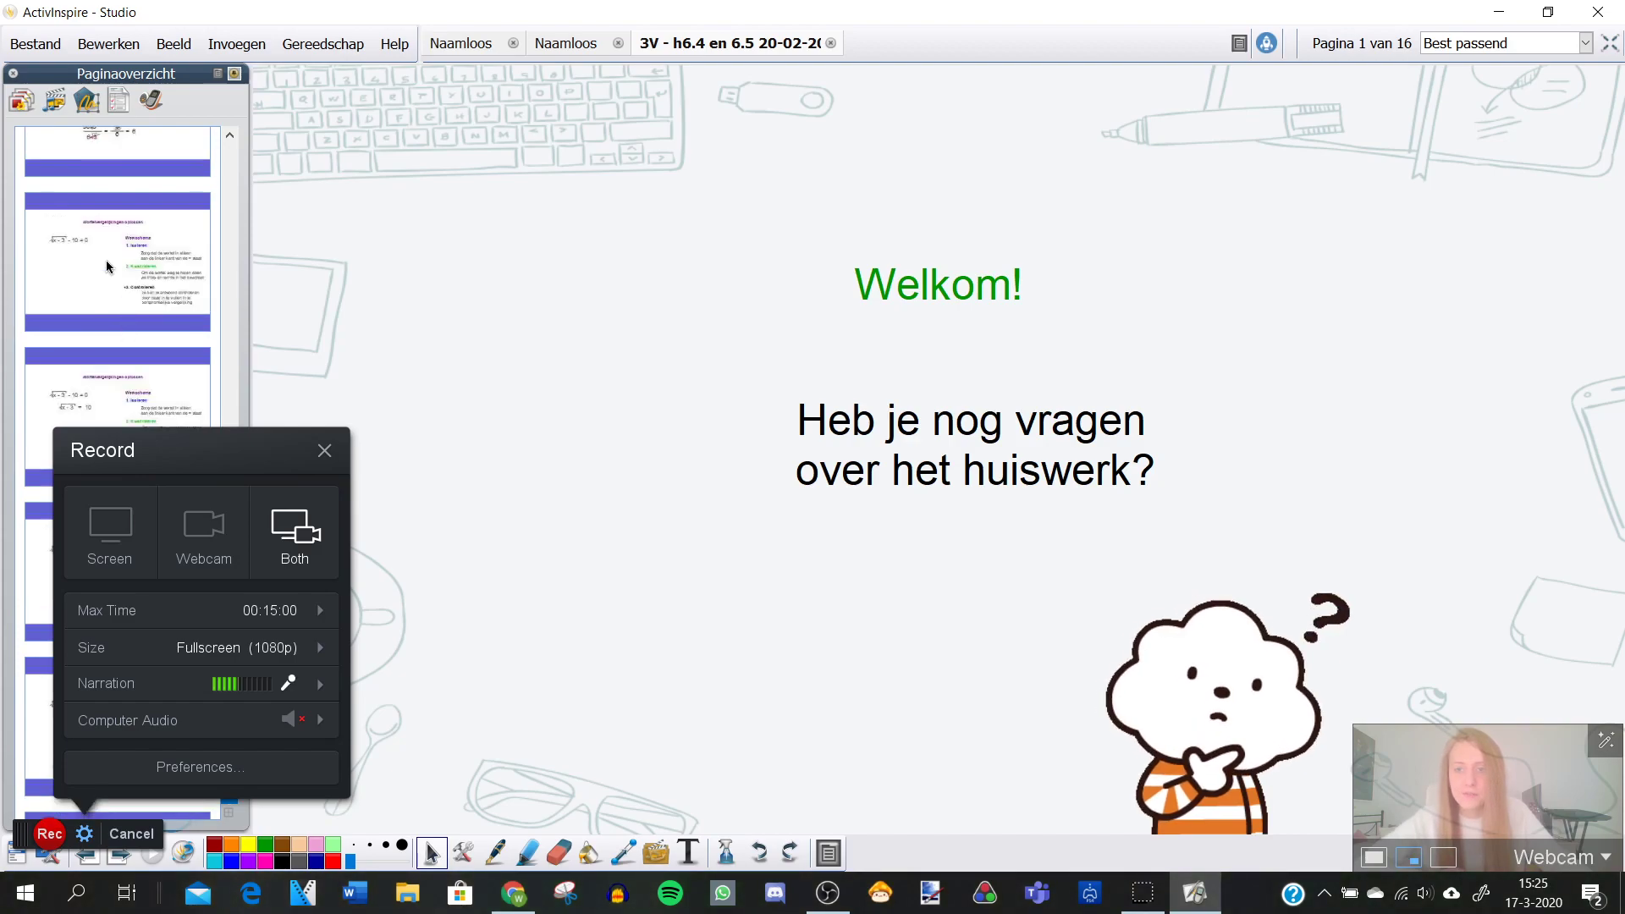
# Show page 12 with √(x - 3) - 10 = 0, briefly checking page 13 first
pyautogui.click(110, 369)
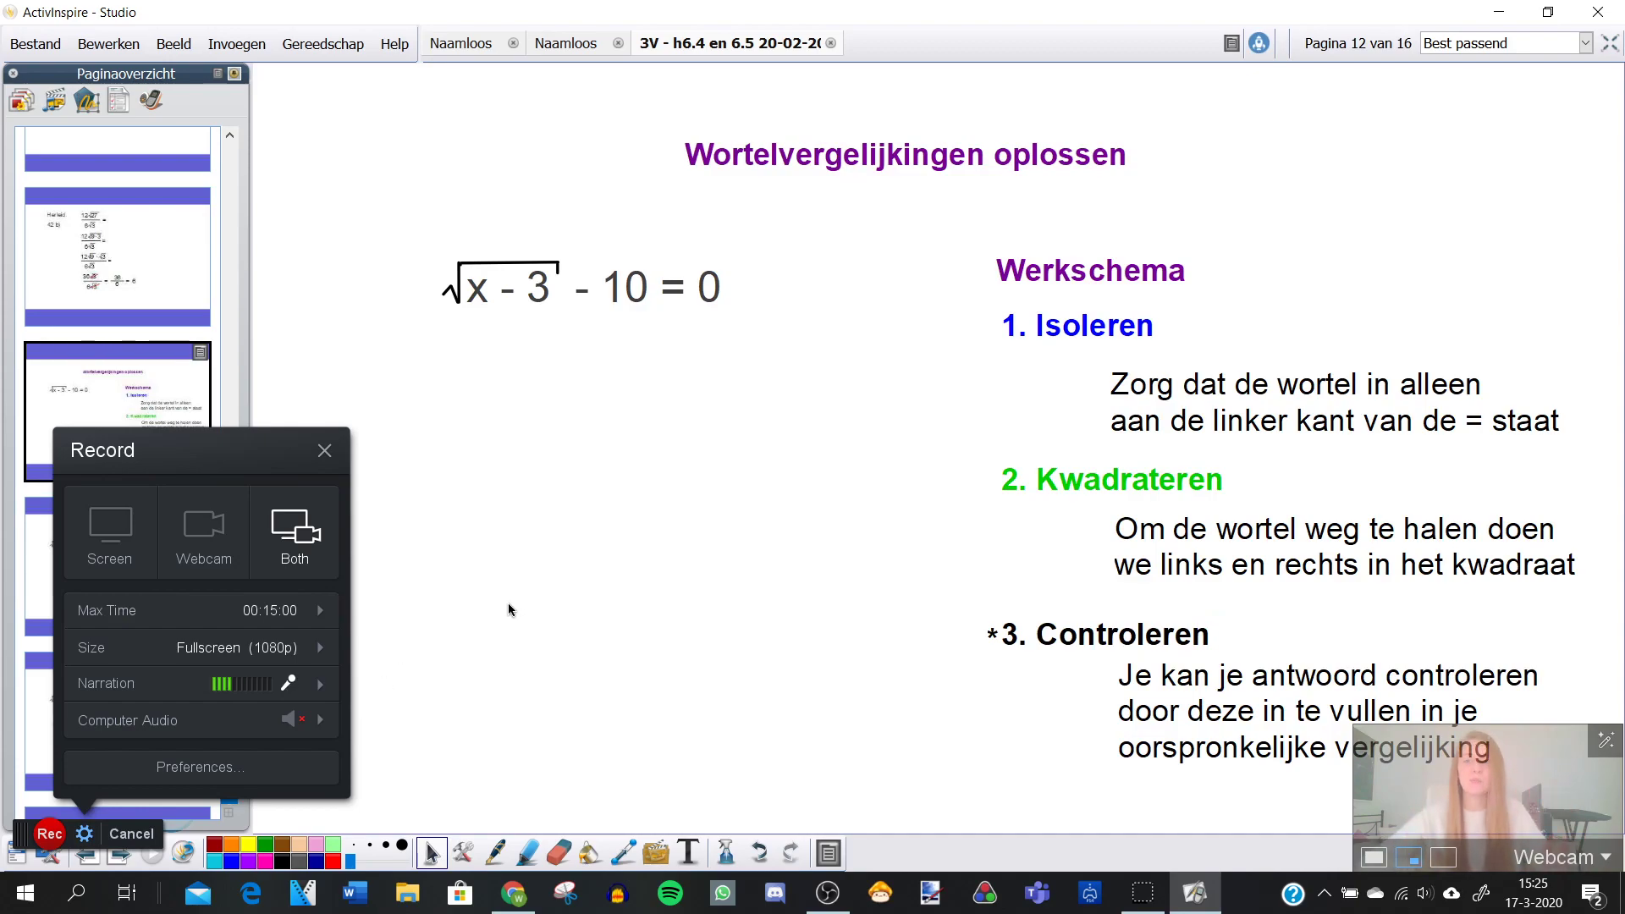
pyautogui.click(37, 561)
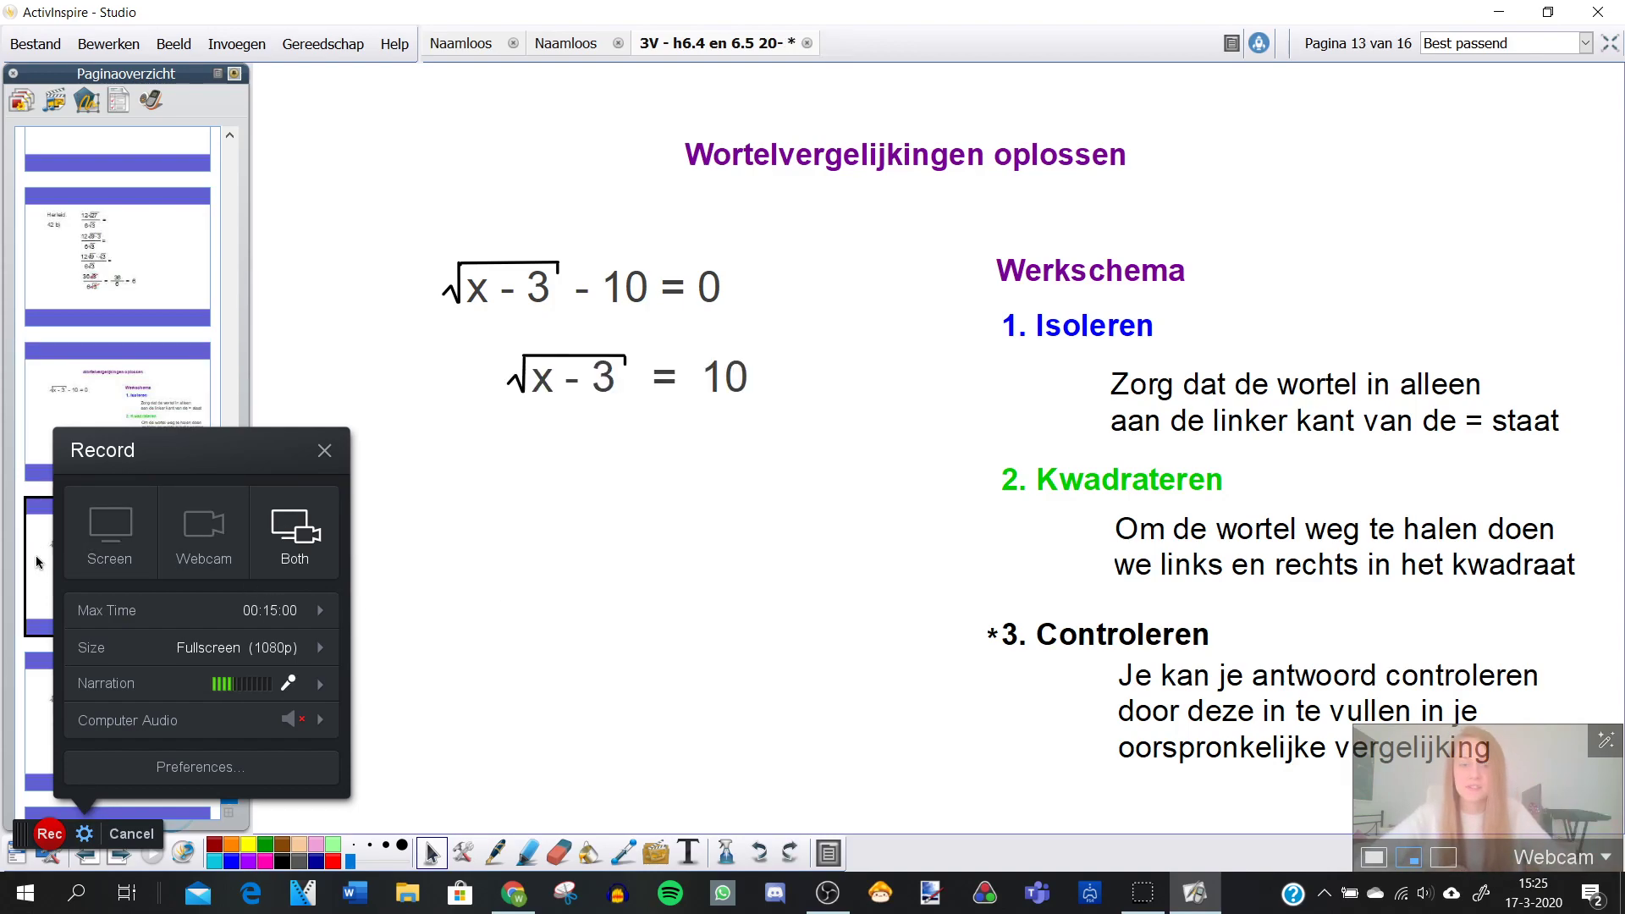
pyautogui.press('Up')
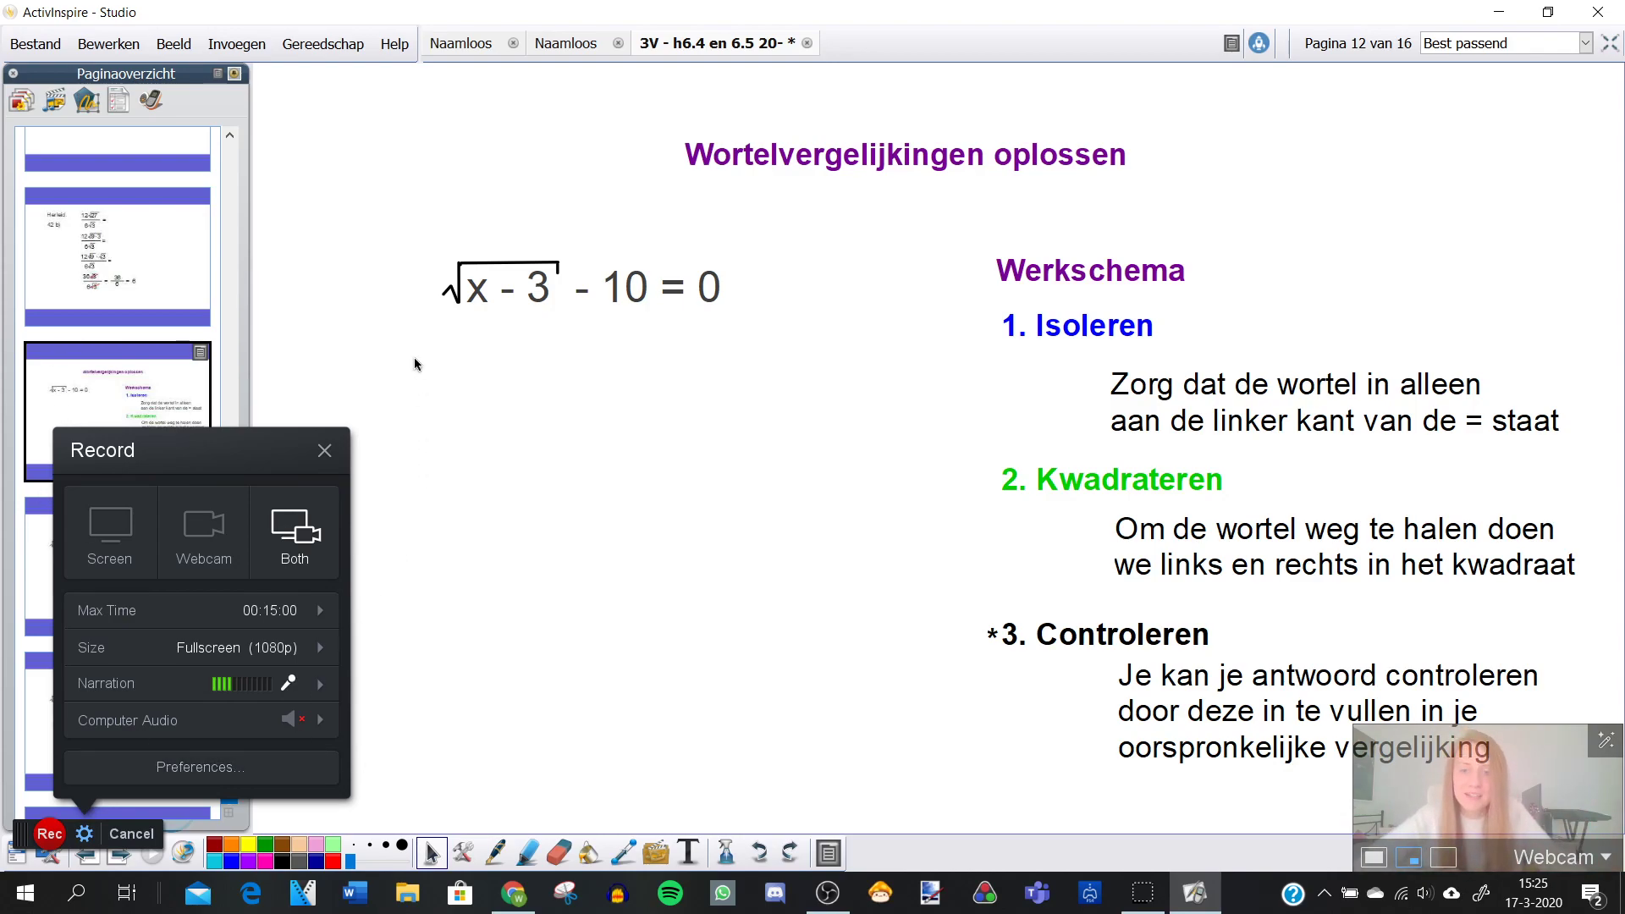
# Start recording, annotate page 13 with a pen stroke, then move to page 14 showing x = 103
pyautogui.click(38, 843)
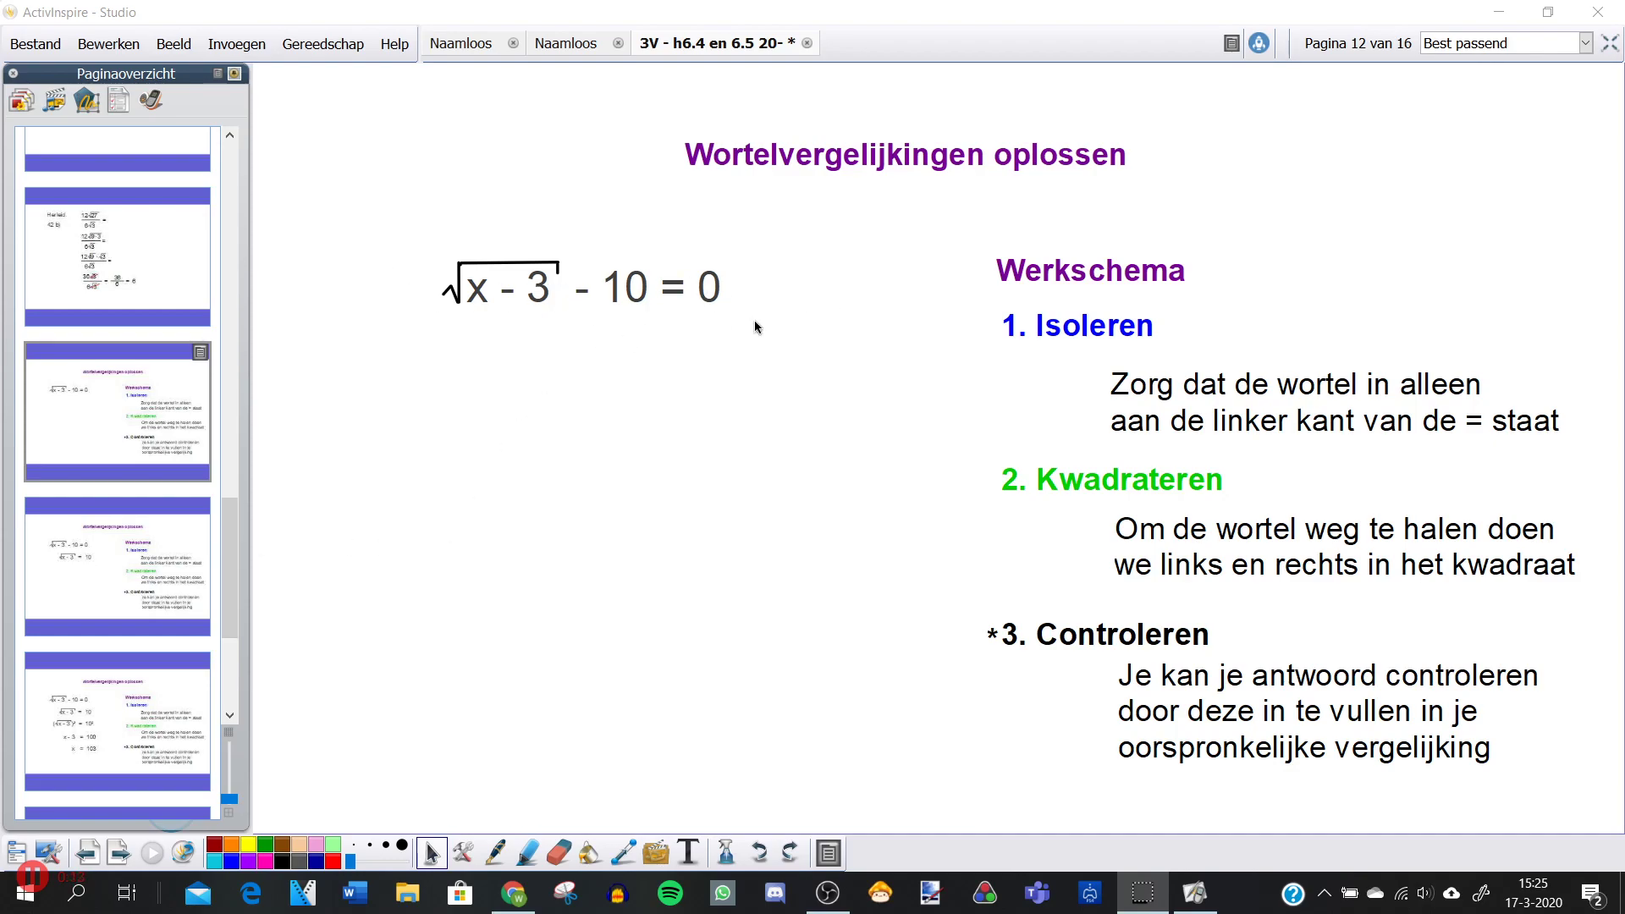
pyautogui.click(156, 593)
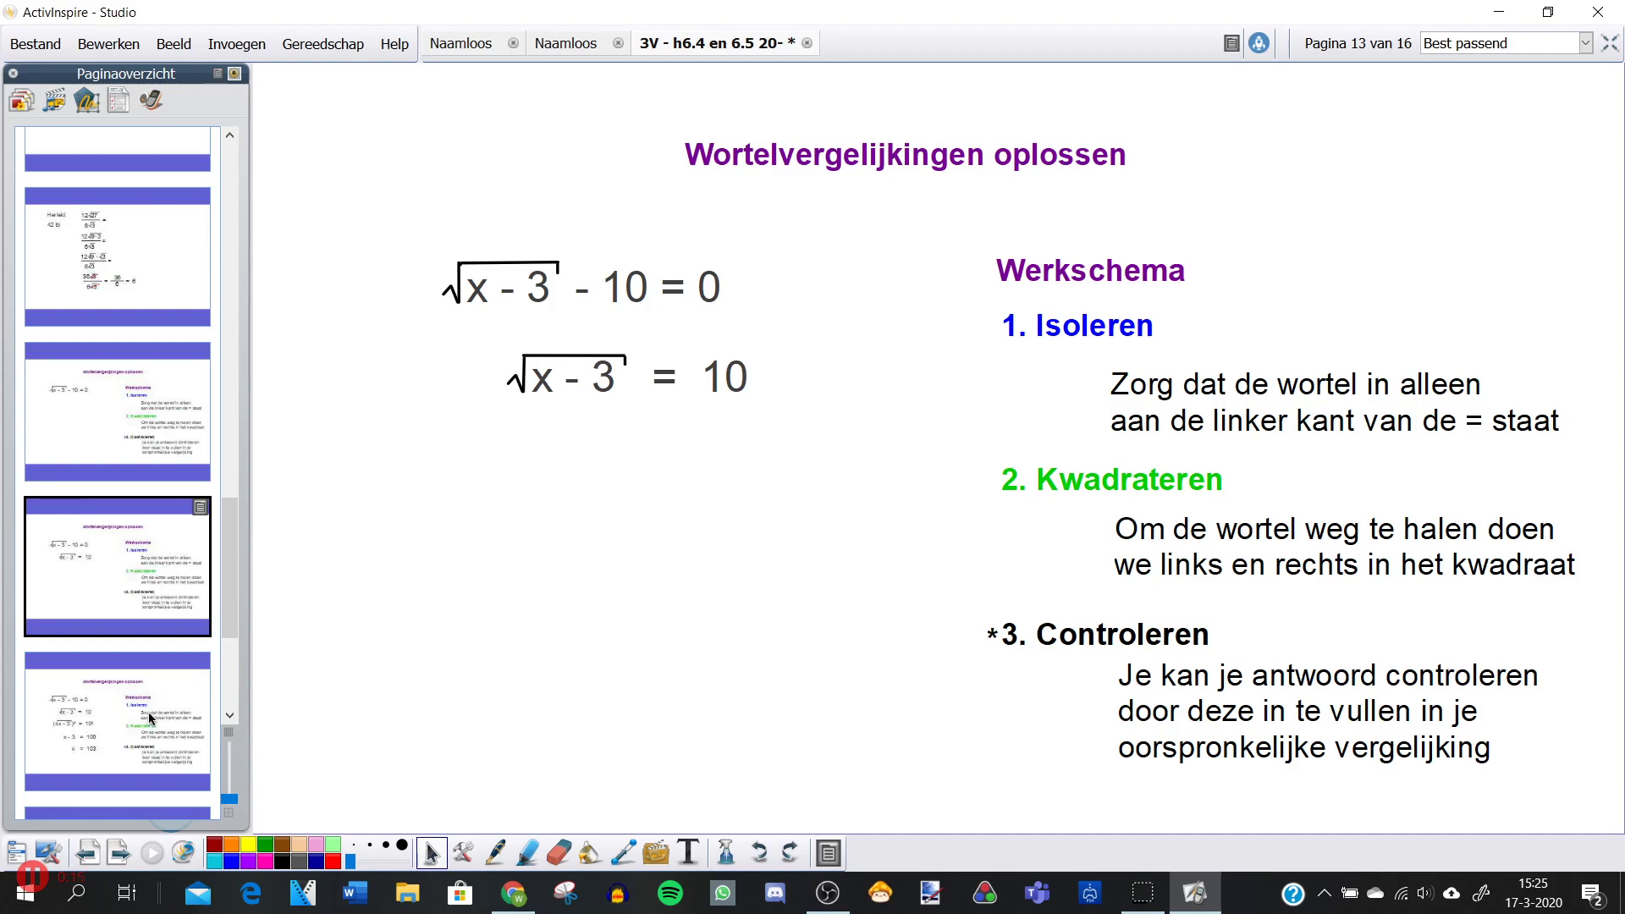
pyautogui.click(496, 852)
pyautogui.click(313, 542)
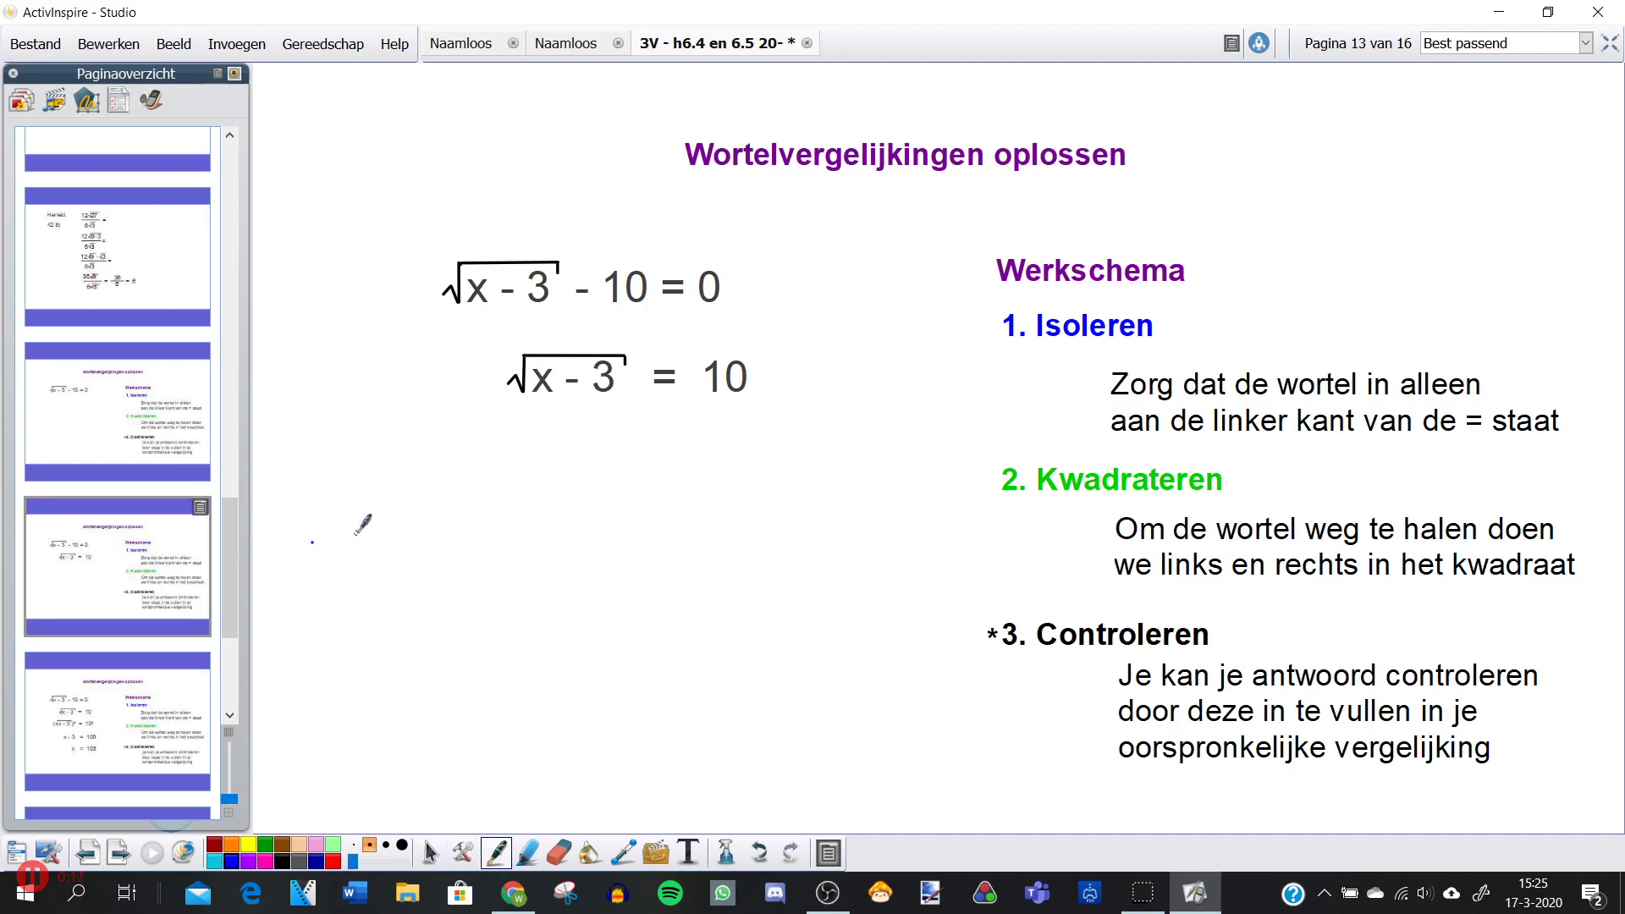
pyautogui.click(374, 530)
pyautogui.moveTo(312, 542)
pyautogui.mouseDown()
pyautogui.moveTo(367, 591)
pyautogui.moveTo(377, 540)
pyautogui.mouseUp()
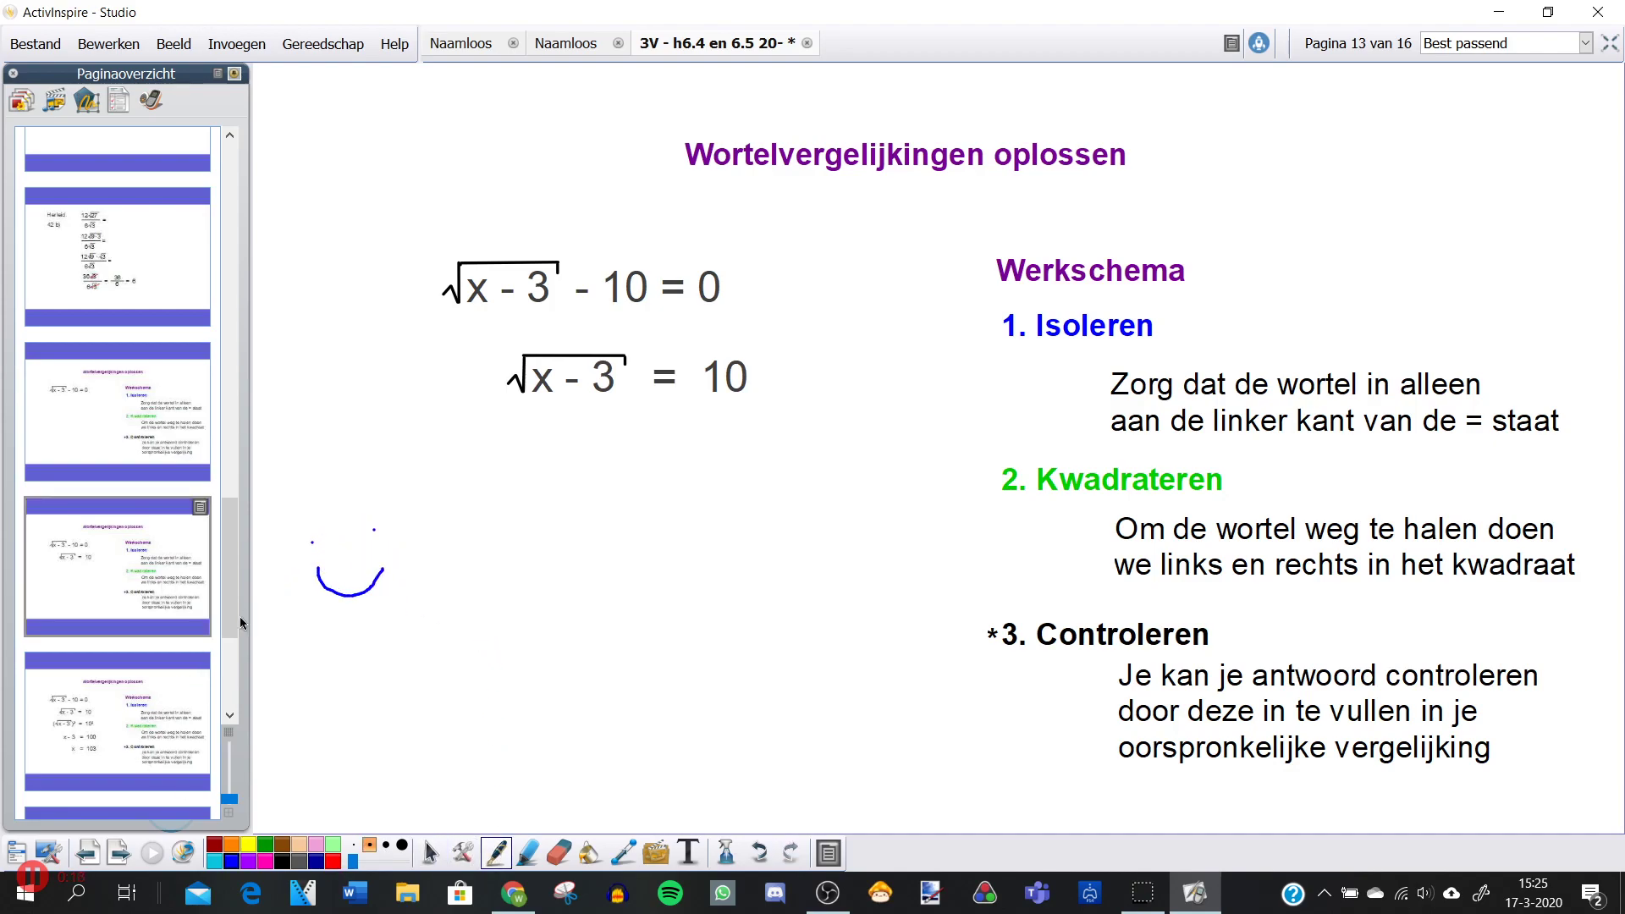
pyautogui.click(173, 674)
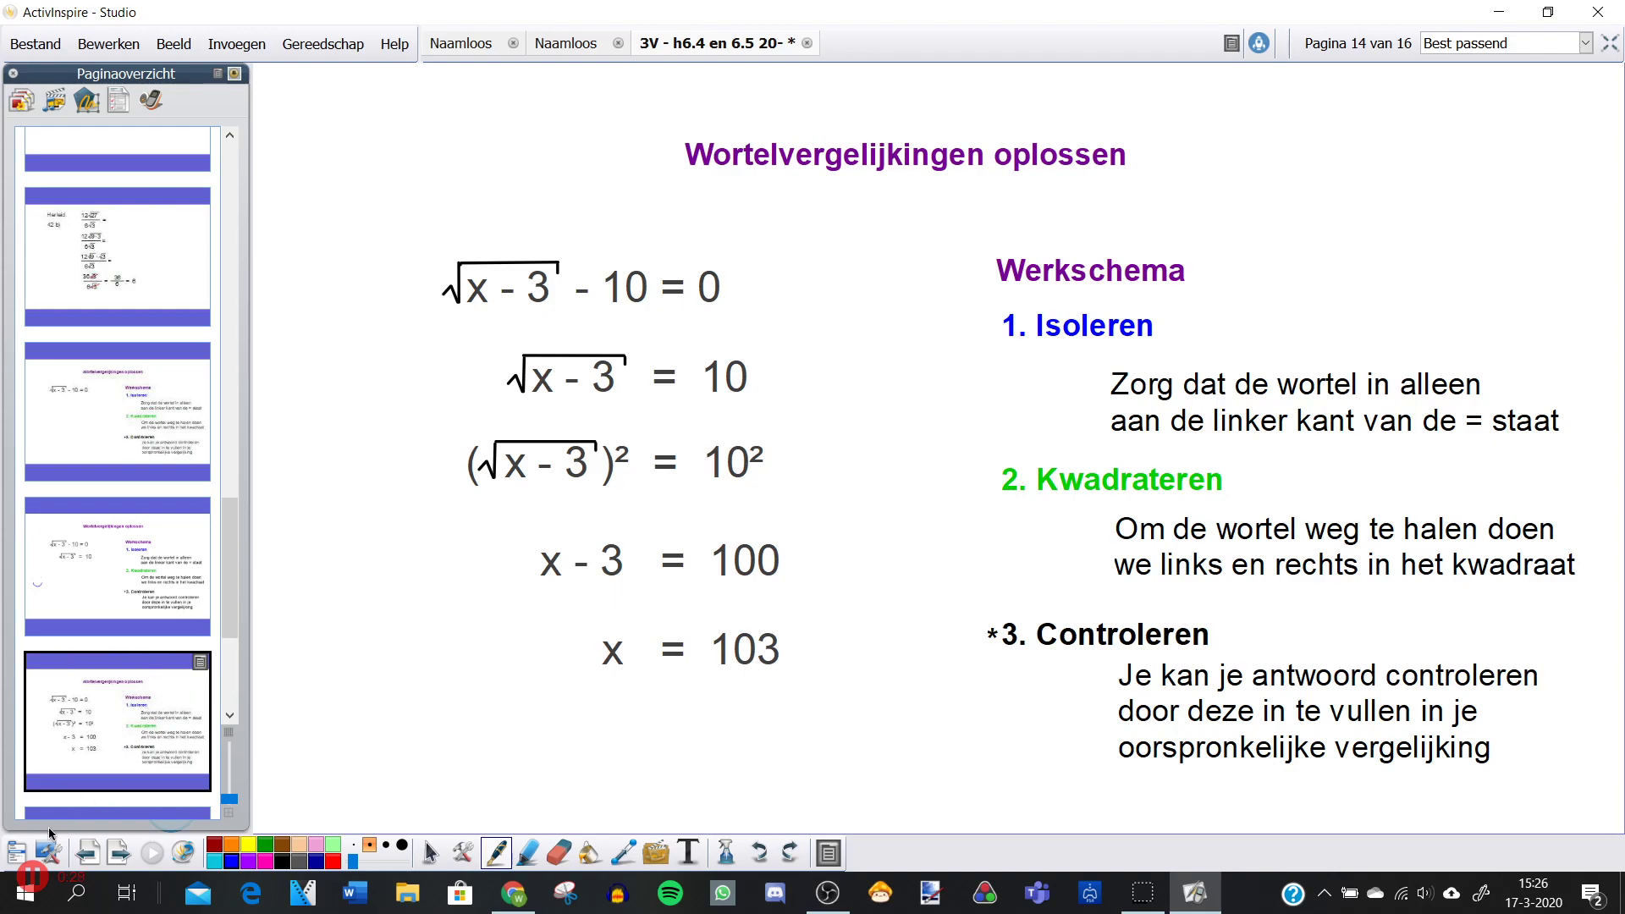
# Pause the 0:32 recording, finish it with Done, and choose Edit Video
pyautogui.click(36, 880)
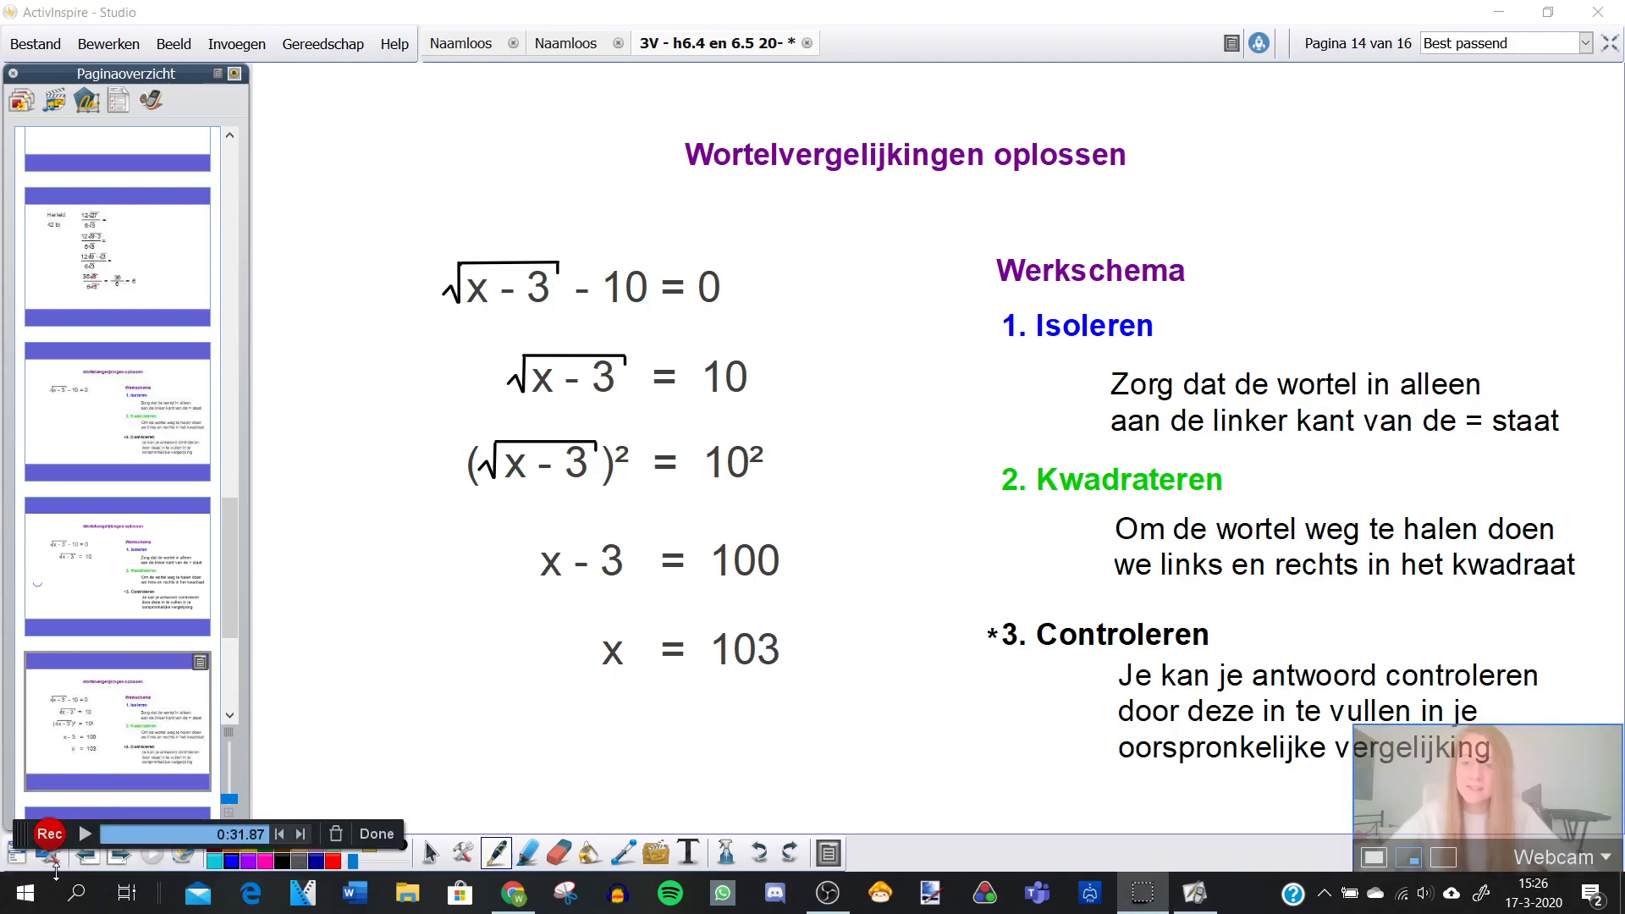
pyautogui.click(367, 836)
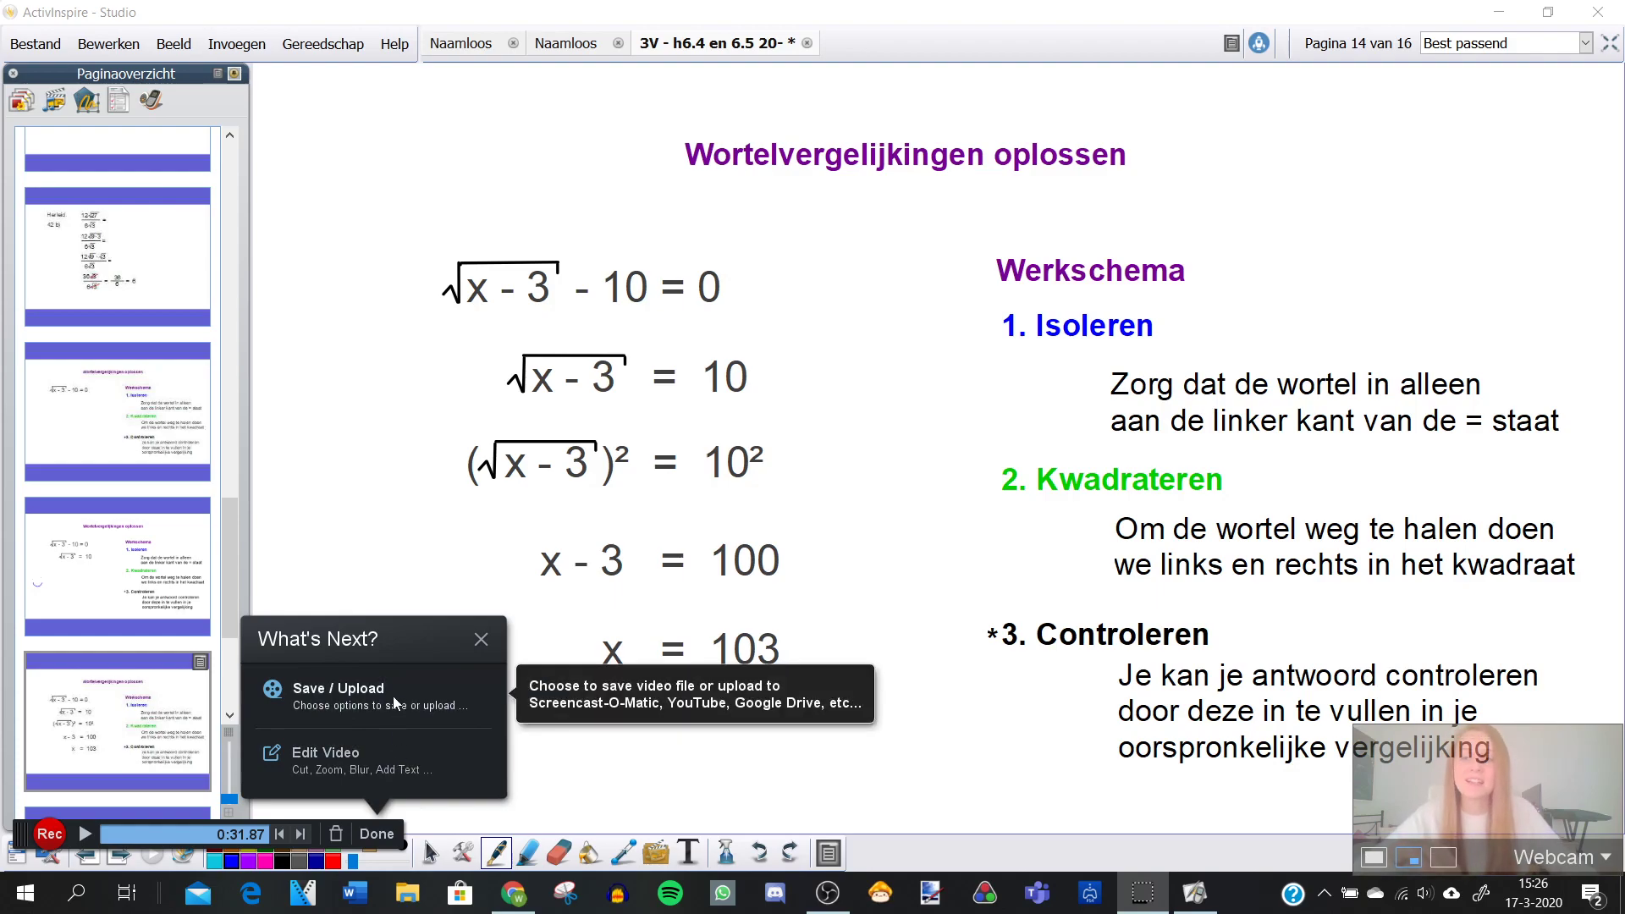
pyautogui.click(379, 760)
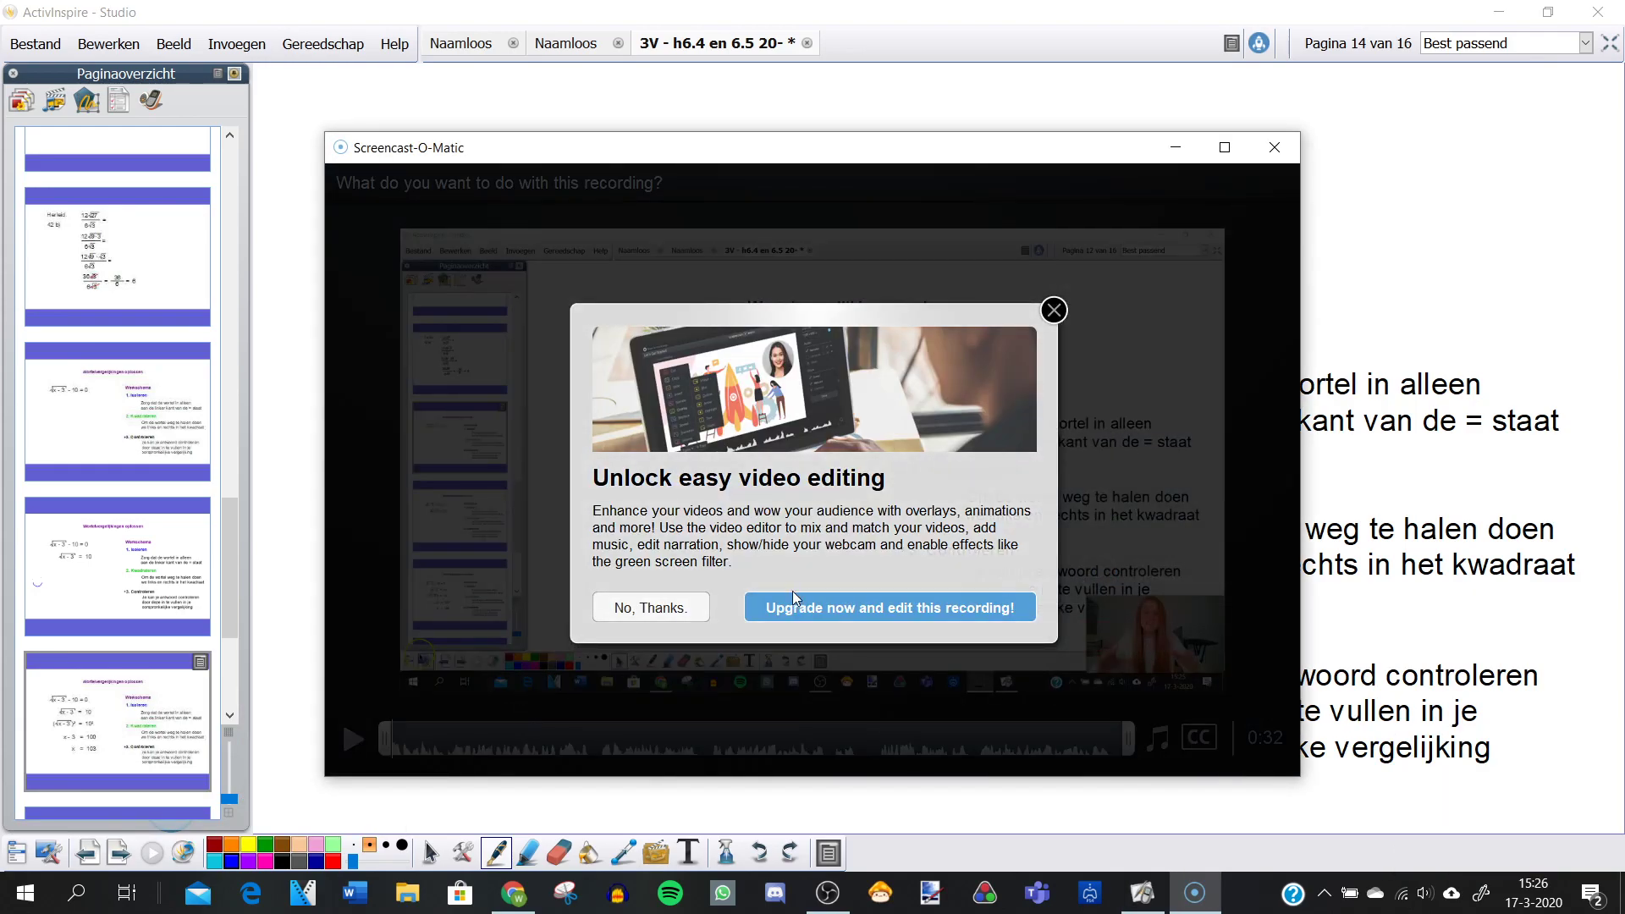
# Dismiss the upgrade offer, trim the recording start to 0:01.64, and choose Save As Video File
pyautogui.click(651, 608)
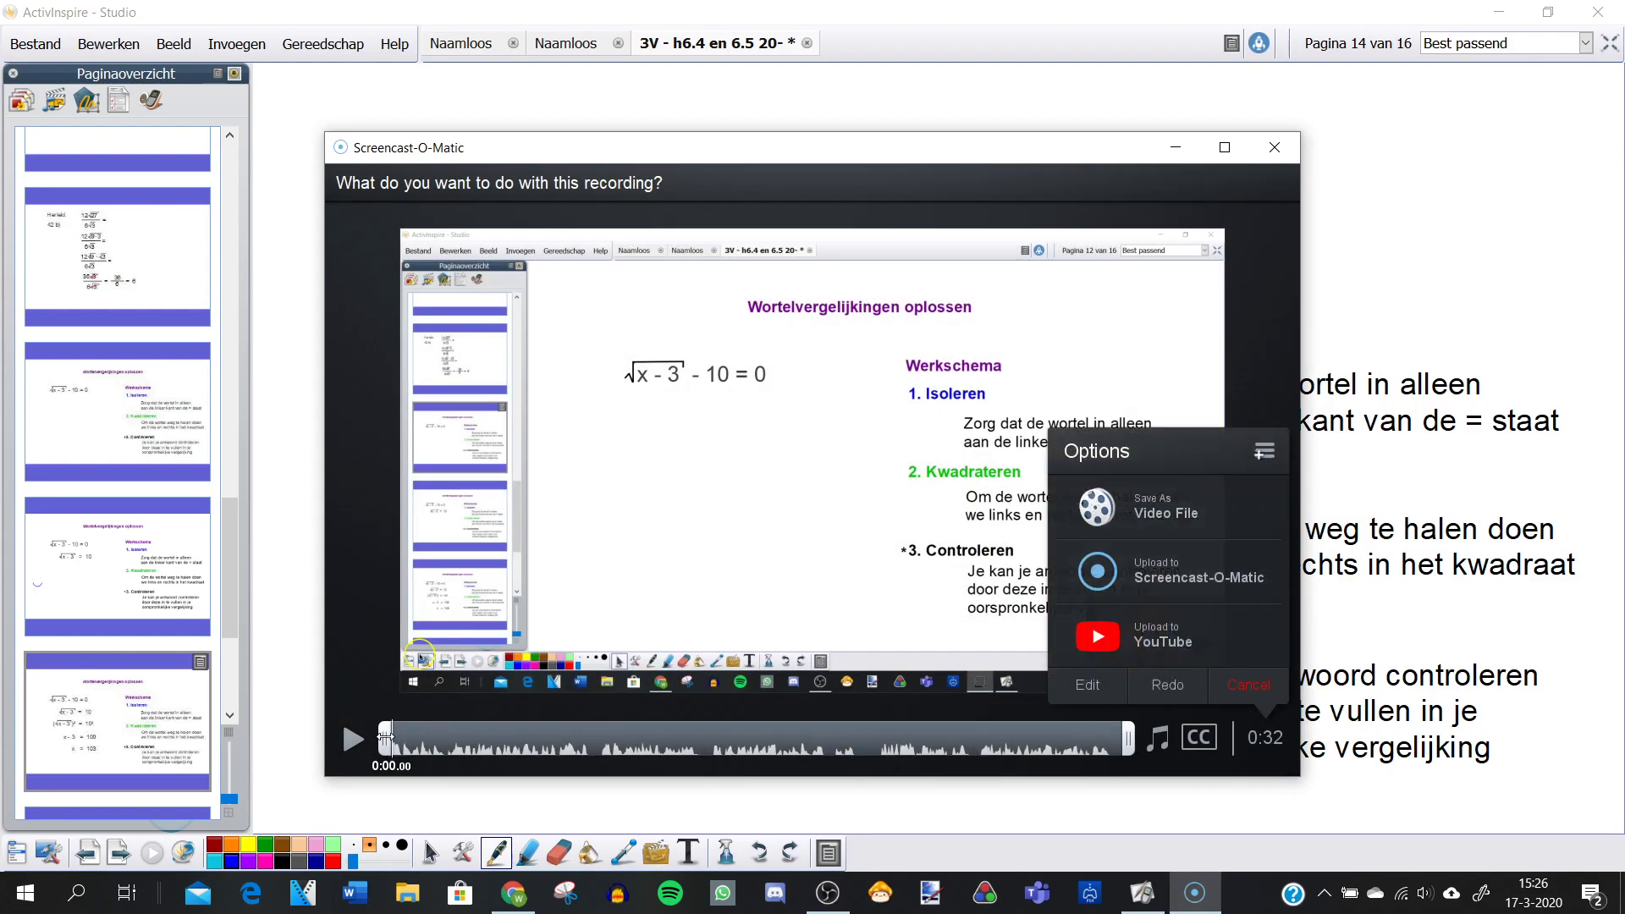
pyautogui.moveTo(385, 739)
pyautogui.mouseDown()
pyautogui.moveTo(432, 727)
pyautogui.moveTo(385, 737)
pyautogui.mouseUp()
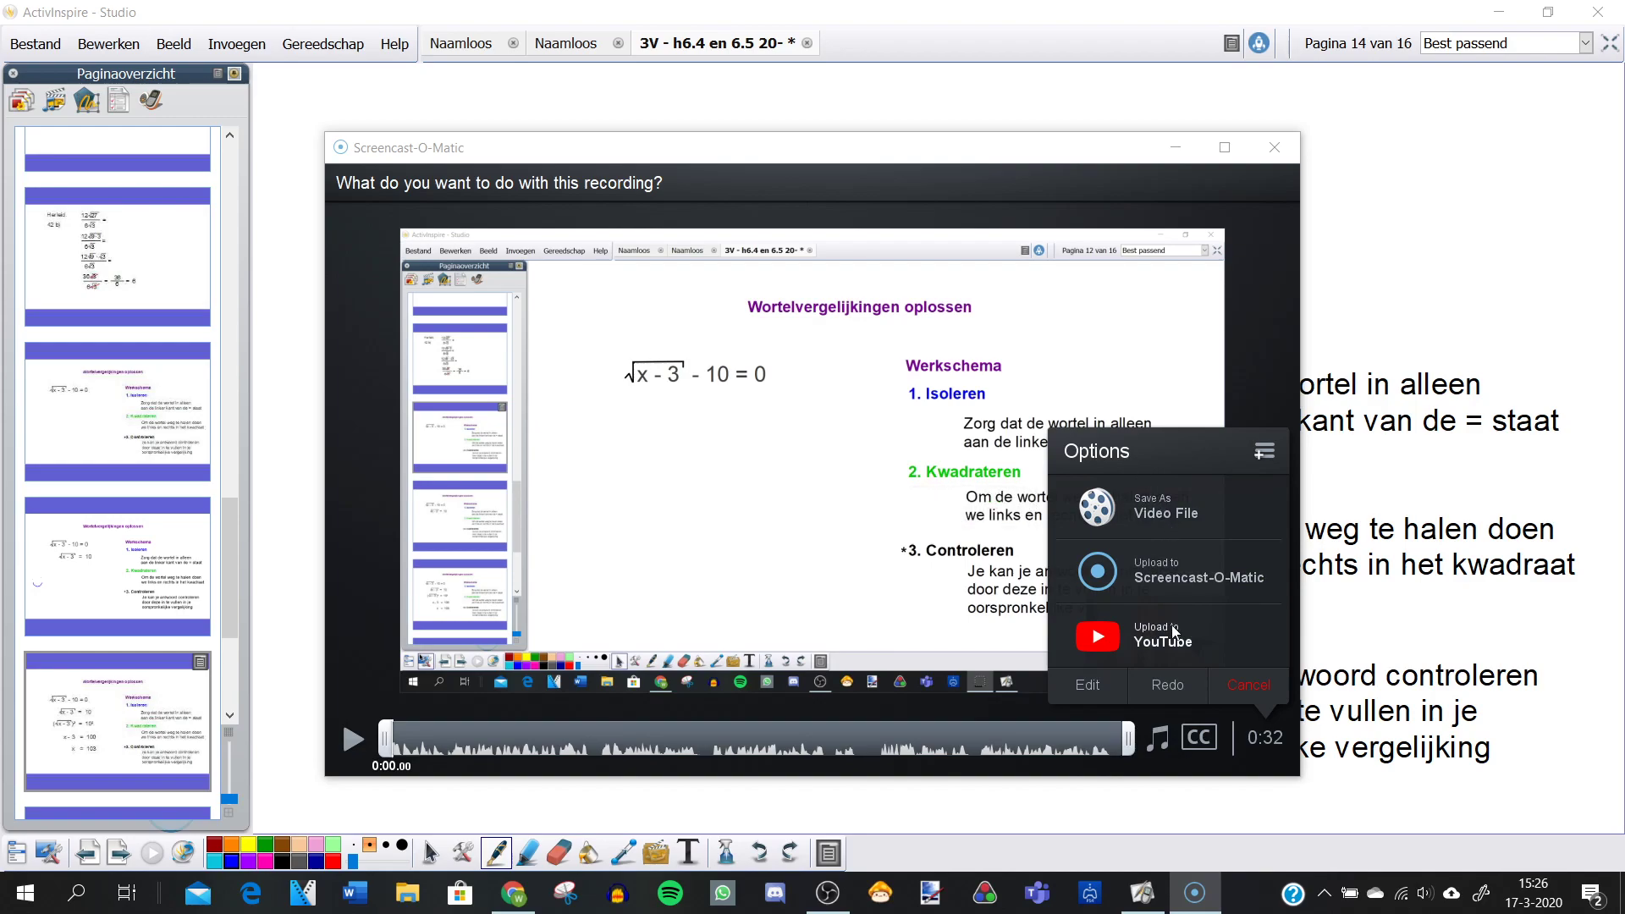
pyautogui.click(1169, 511)
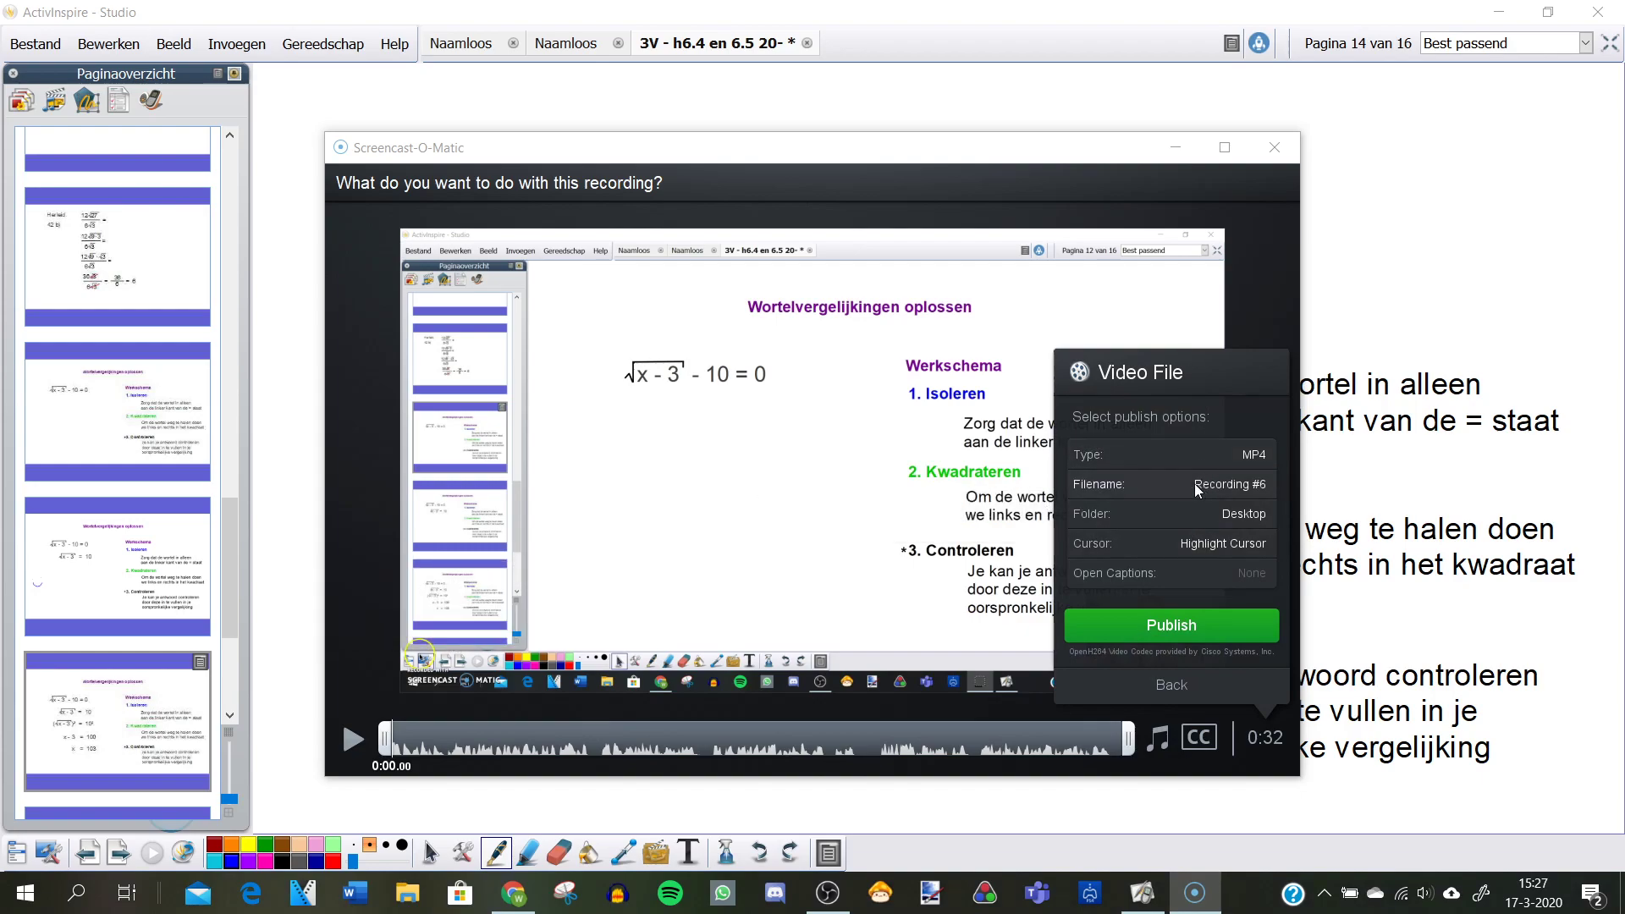
# Rename the video file to 'Test'
pyautogui.click(1134, 488)
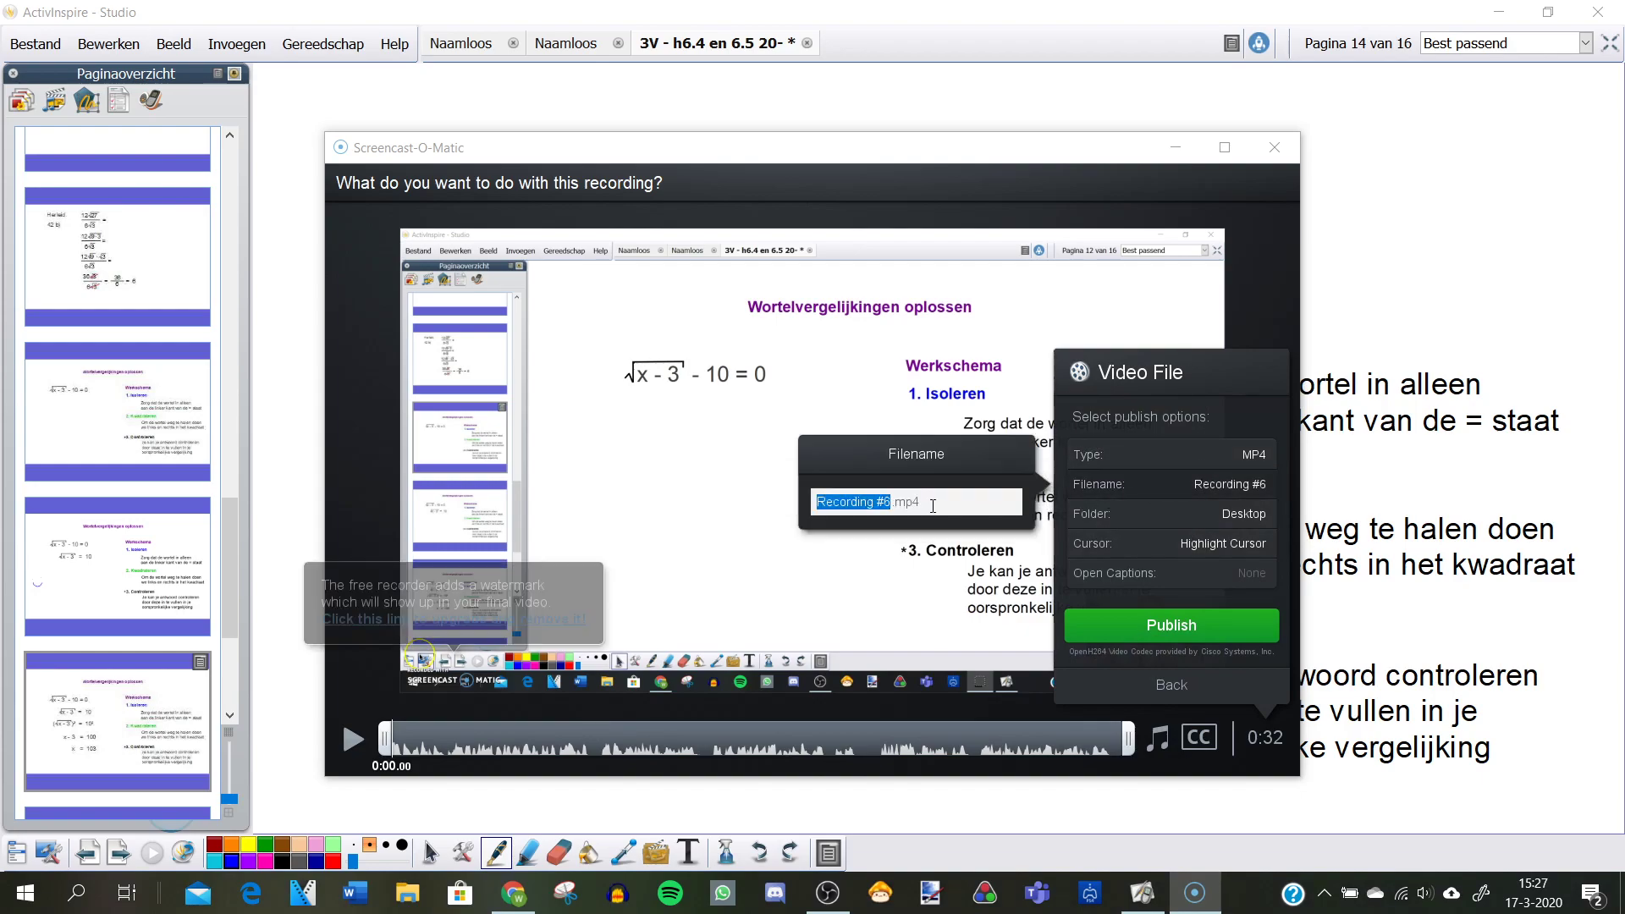
pyautogui.press('Escape')
pyautogui.click(1197, 493)
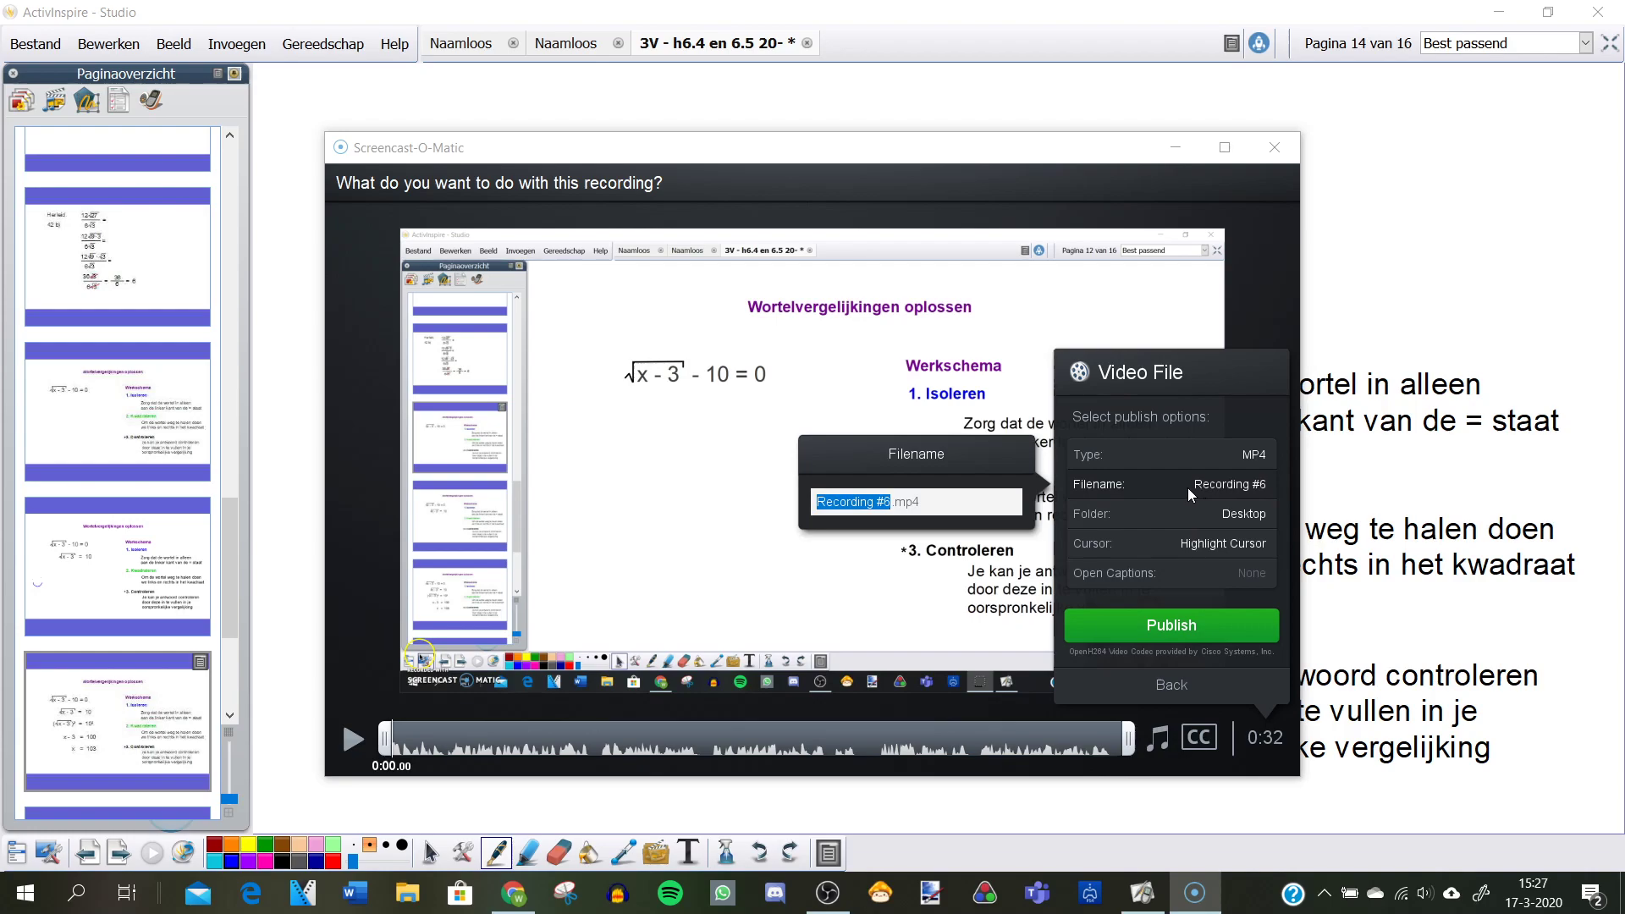
pyautogui.write('Test')
pyautogui.press('Return')
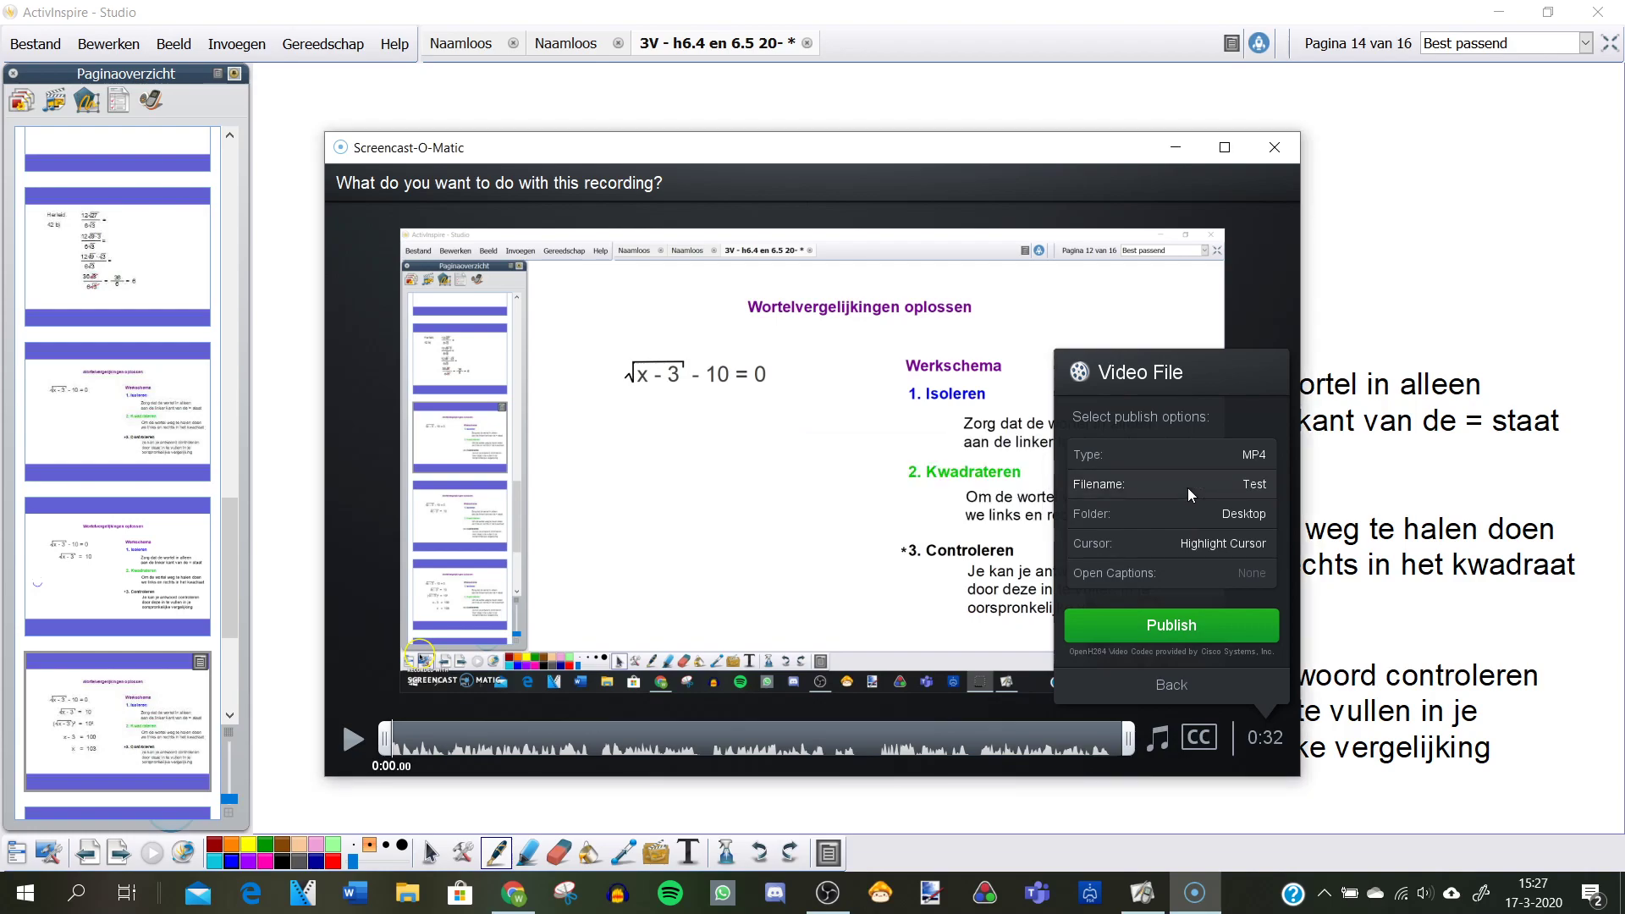
# Keep the Desktop as the save folder and publish the MP4
pyautogui.click(1251, 518)
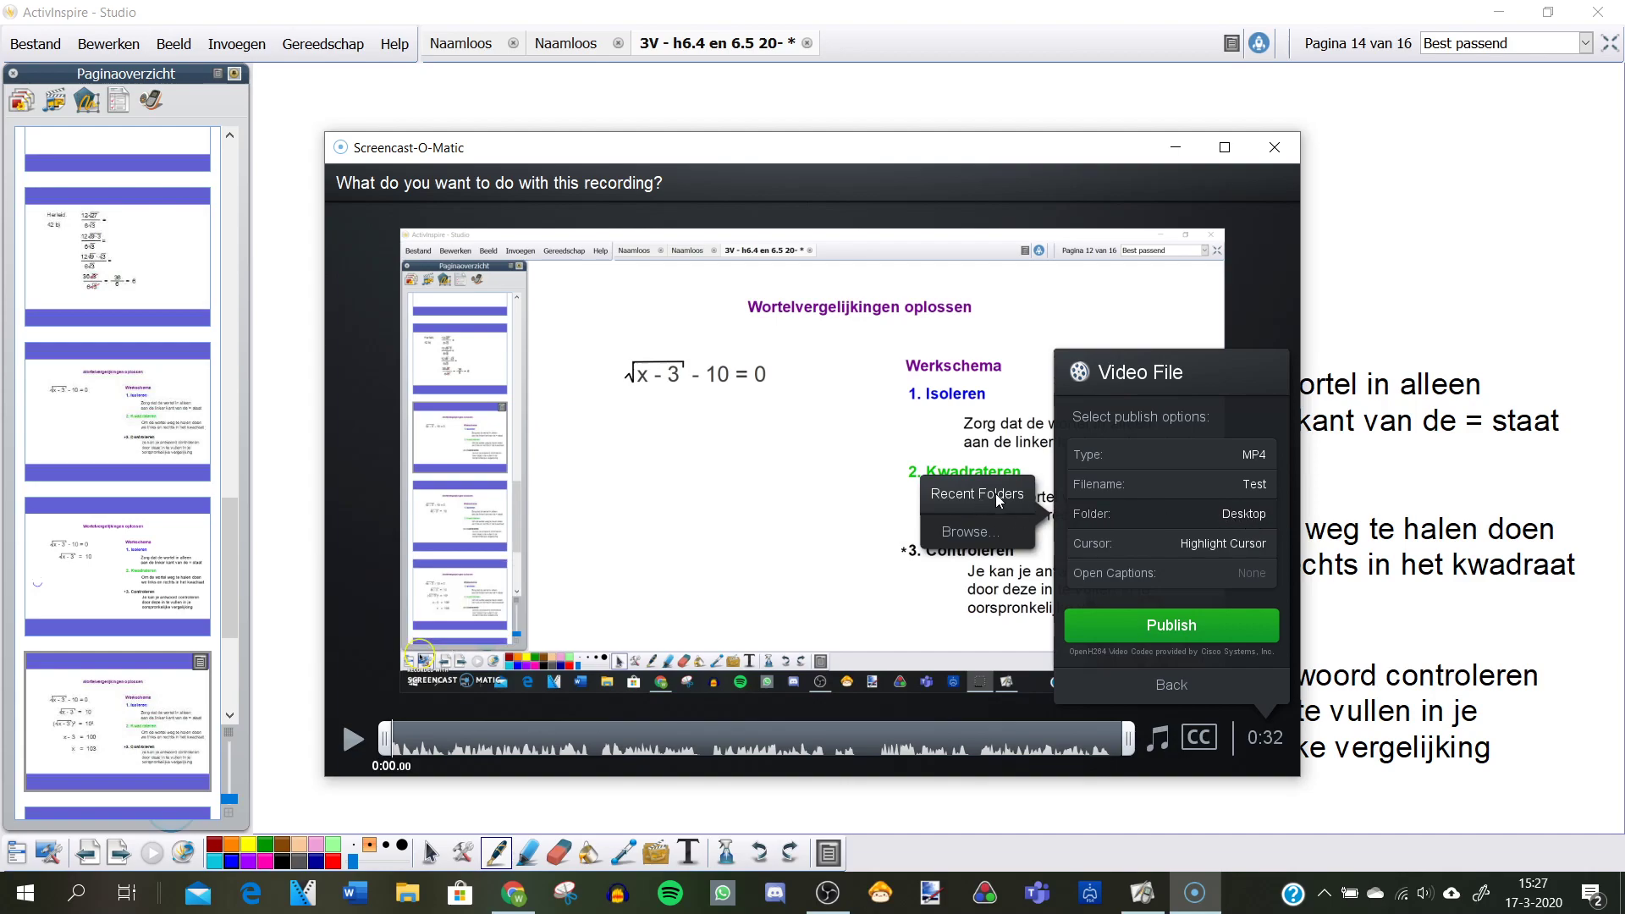
pyautogui.click(987, 531)
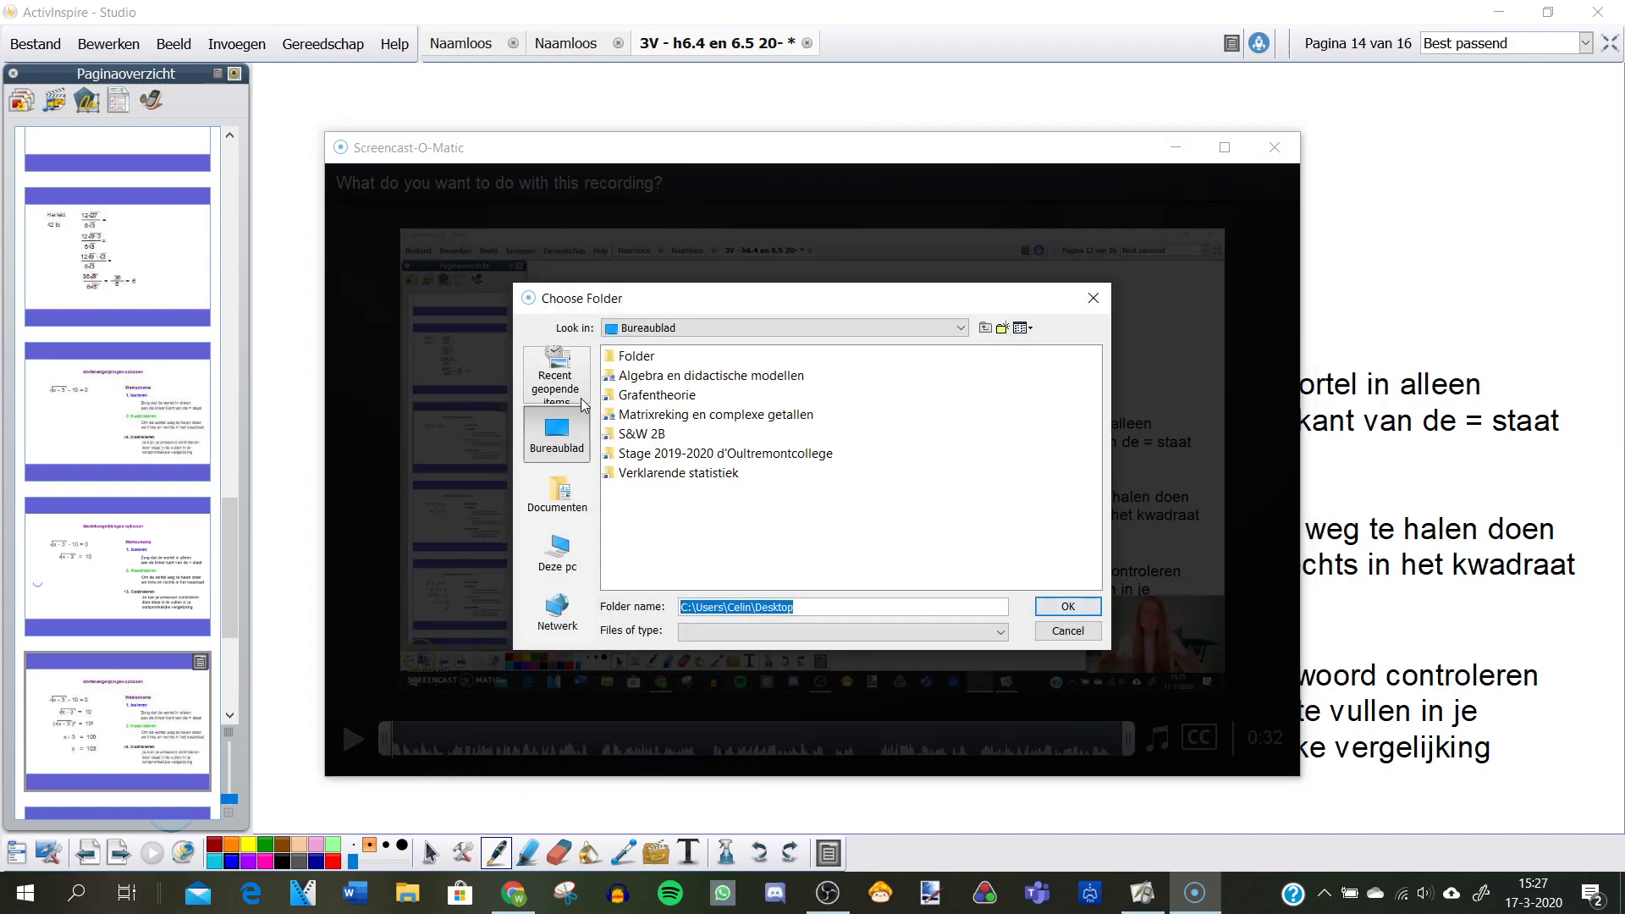
pyautogui.click(1069, 606)
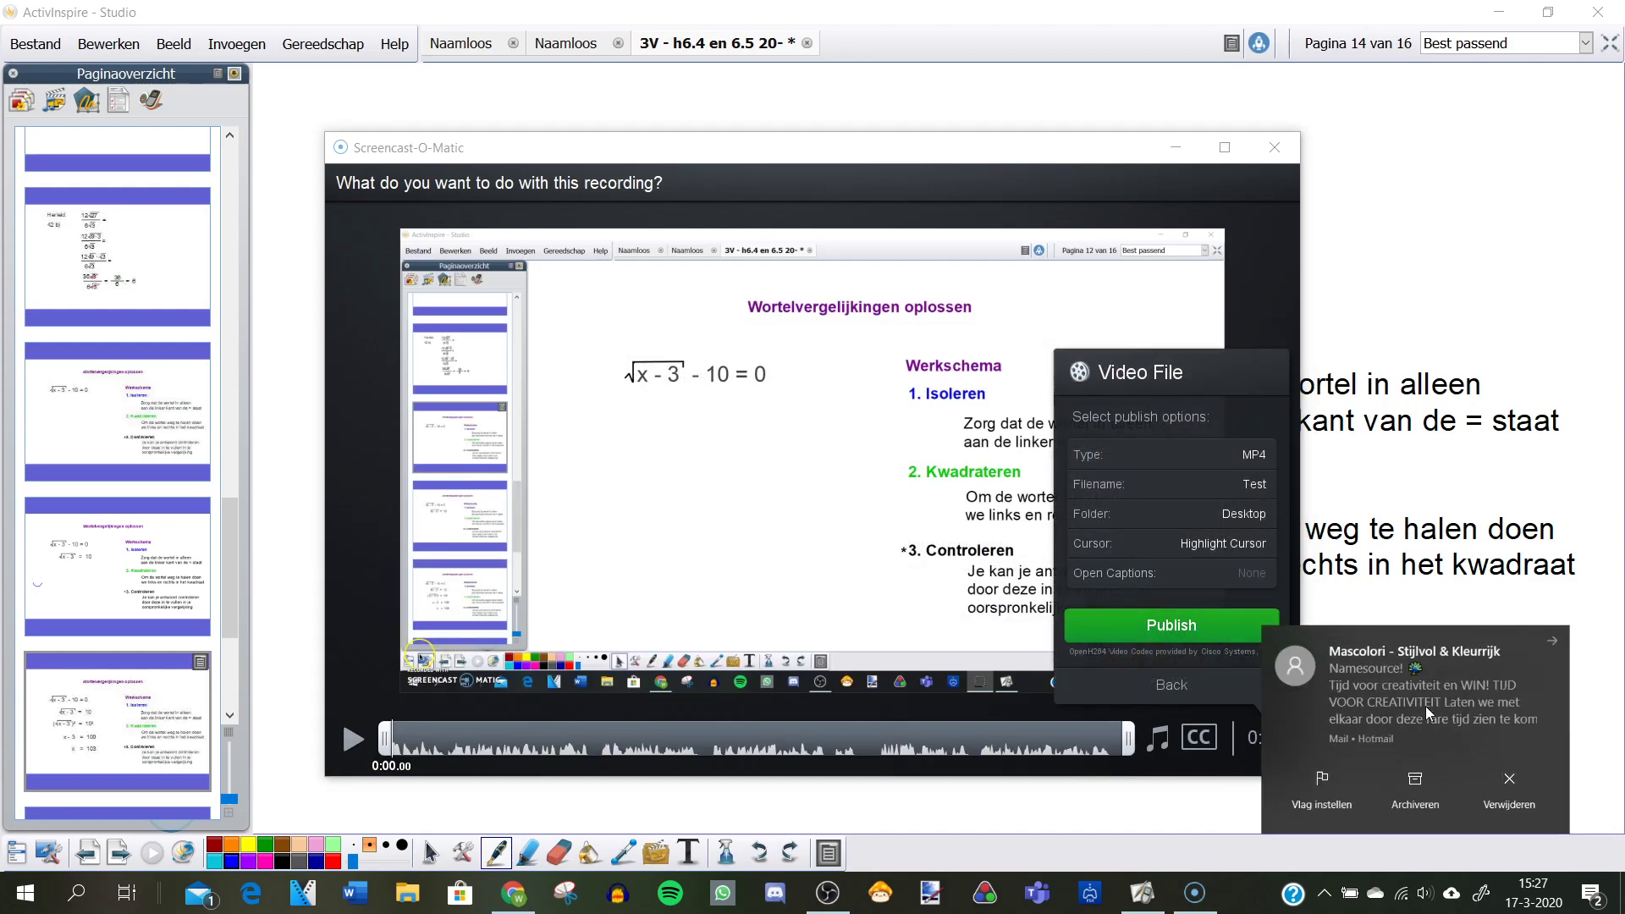
pyautogui.click(1170, 629)
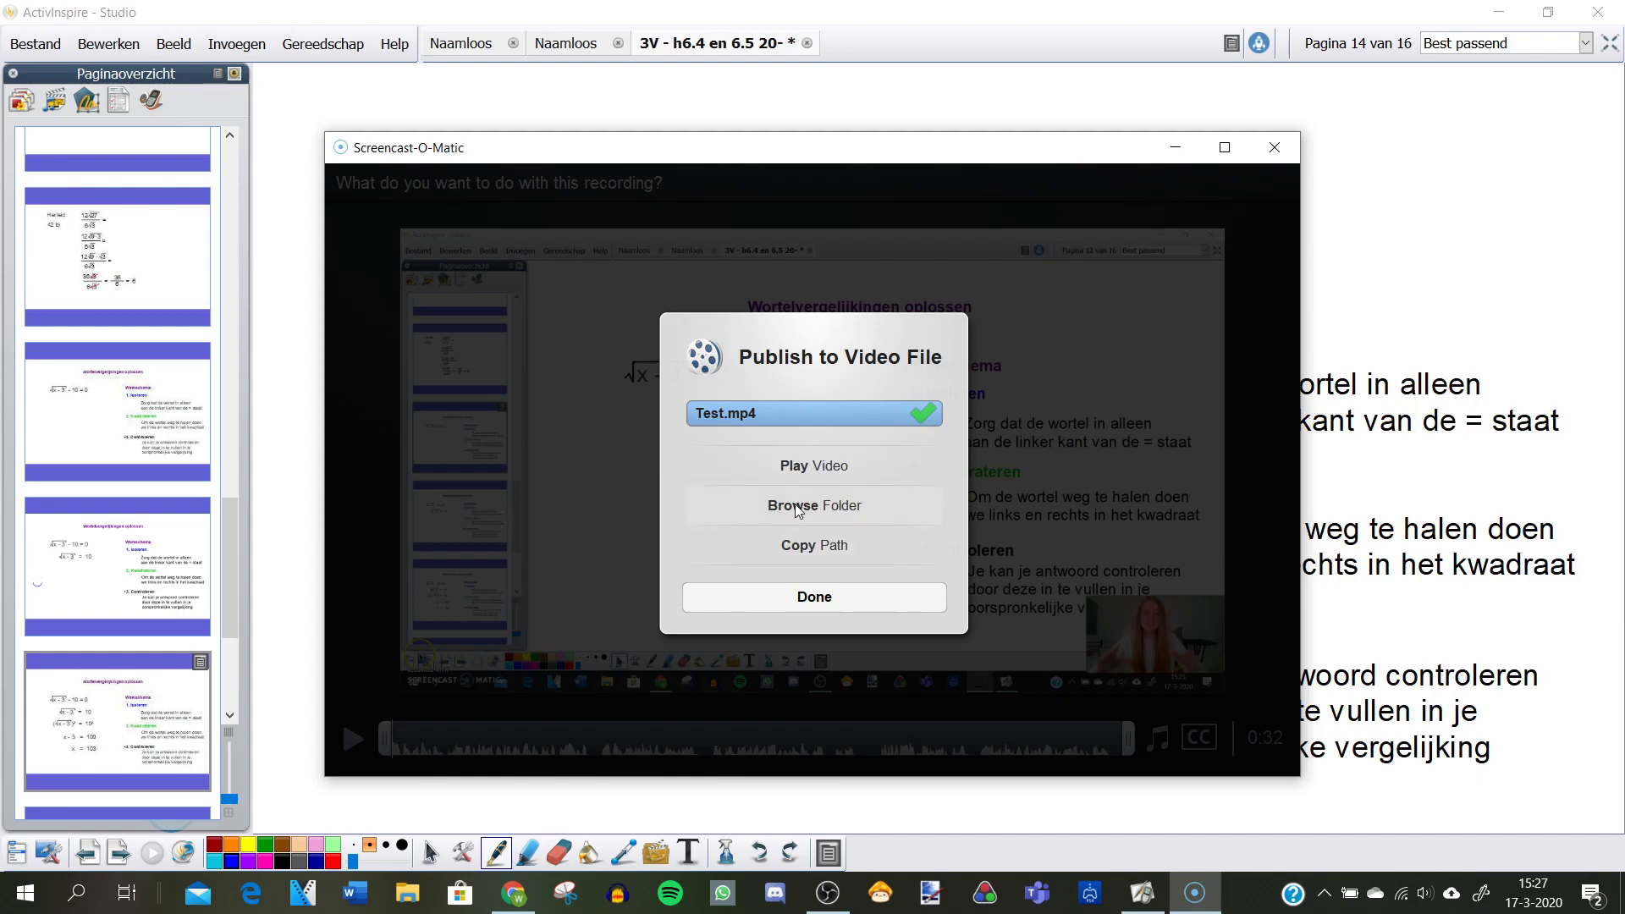
# After publishing completes, open the Desktop folder containing Test.mp4
pyautogui.click(797, 508)
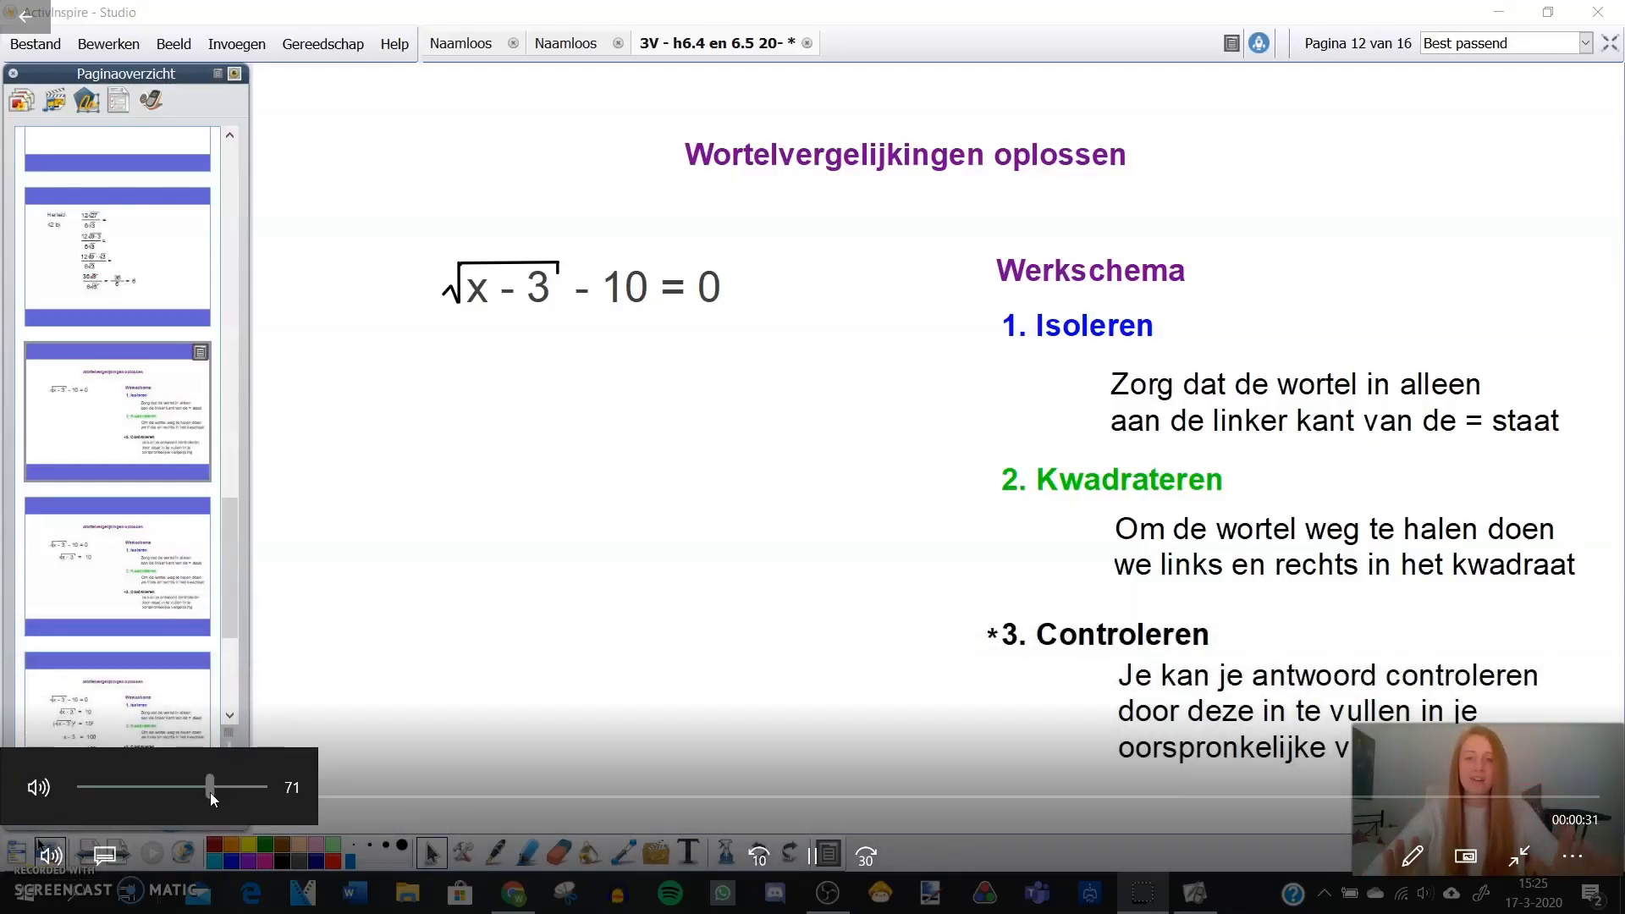
# Mute the volume and pause Test.mp4 playback at 0:26 on the x = 103 solution
pyautogui.moveTo(210, 787); pyautogui.dragTo(79, 787)
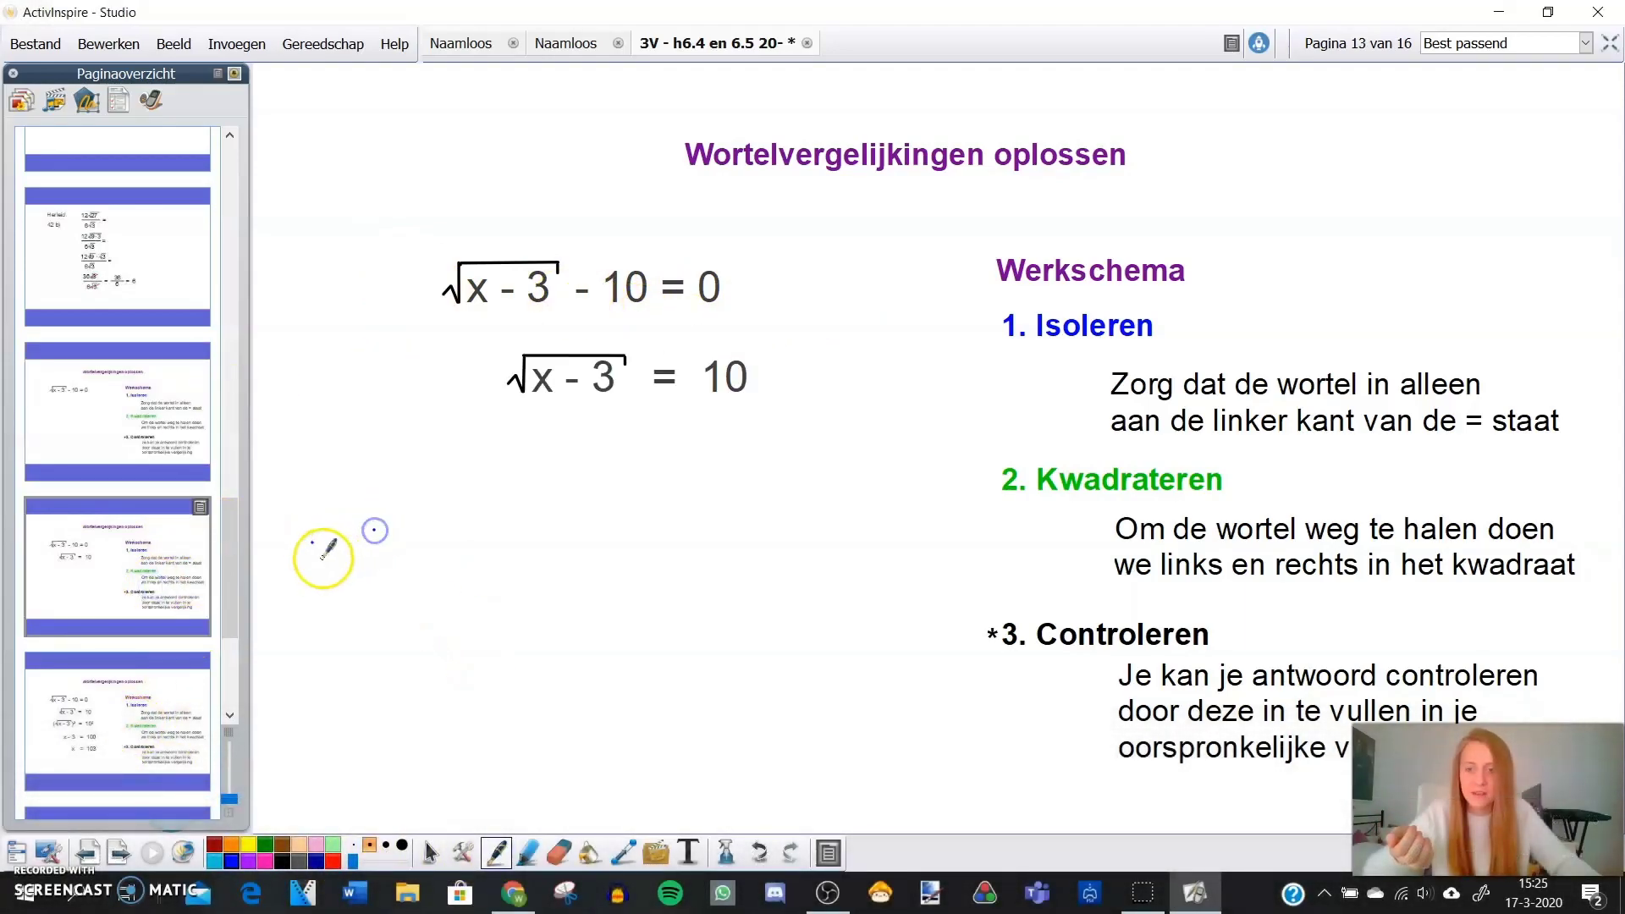
pyautogui.moveTo(353, 666)
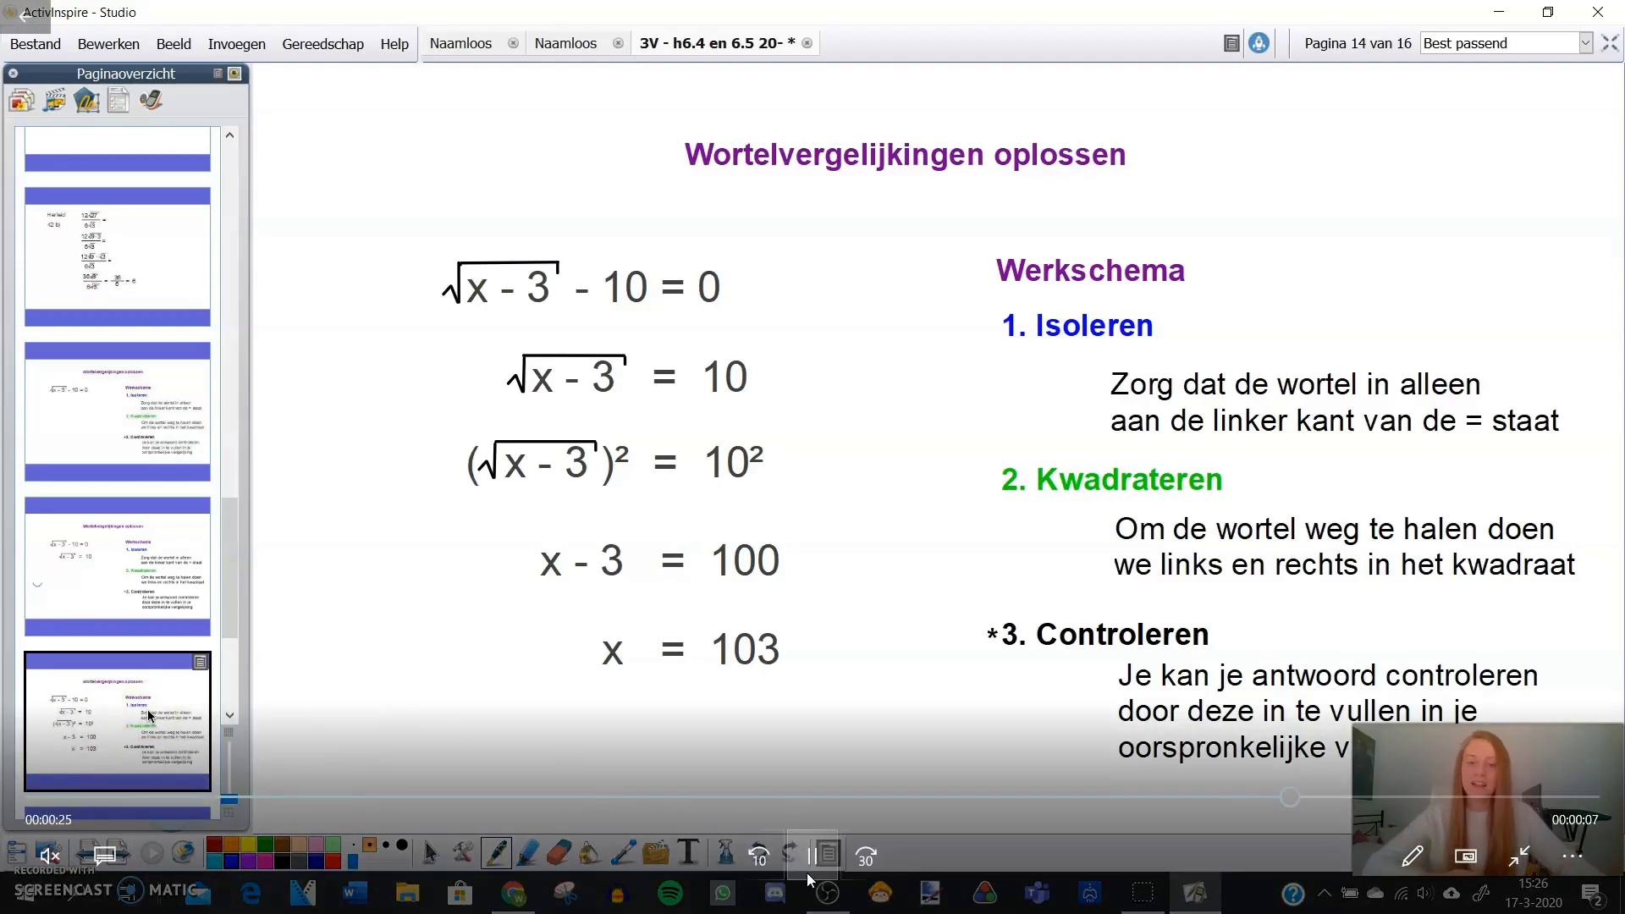
pyautogui.click(814, 876)
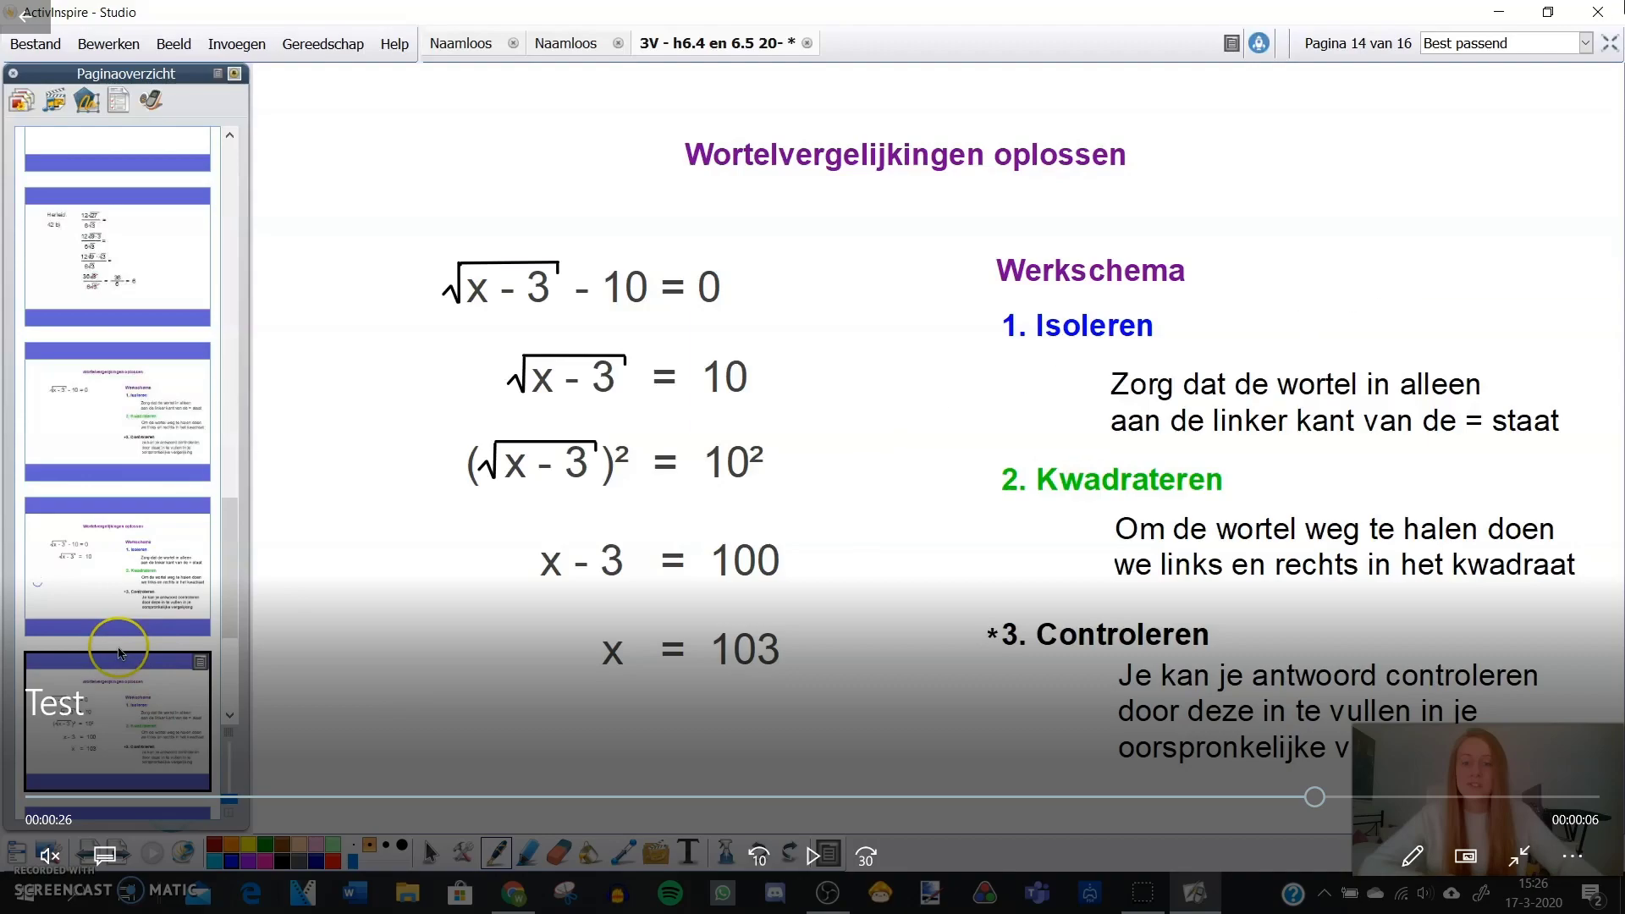
# Close the video player and minimize the Desktop folder window to reveal the publish confirmation
pyautogui.click(1599, 12)
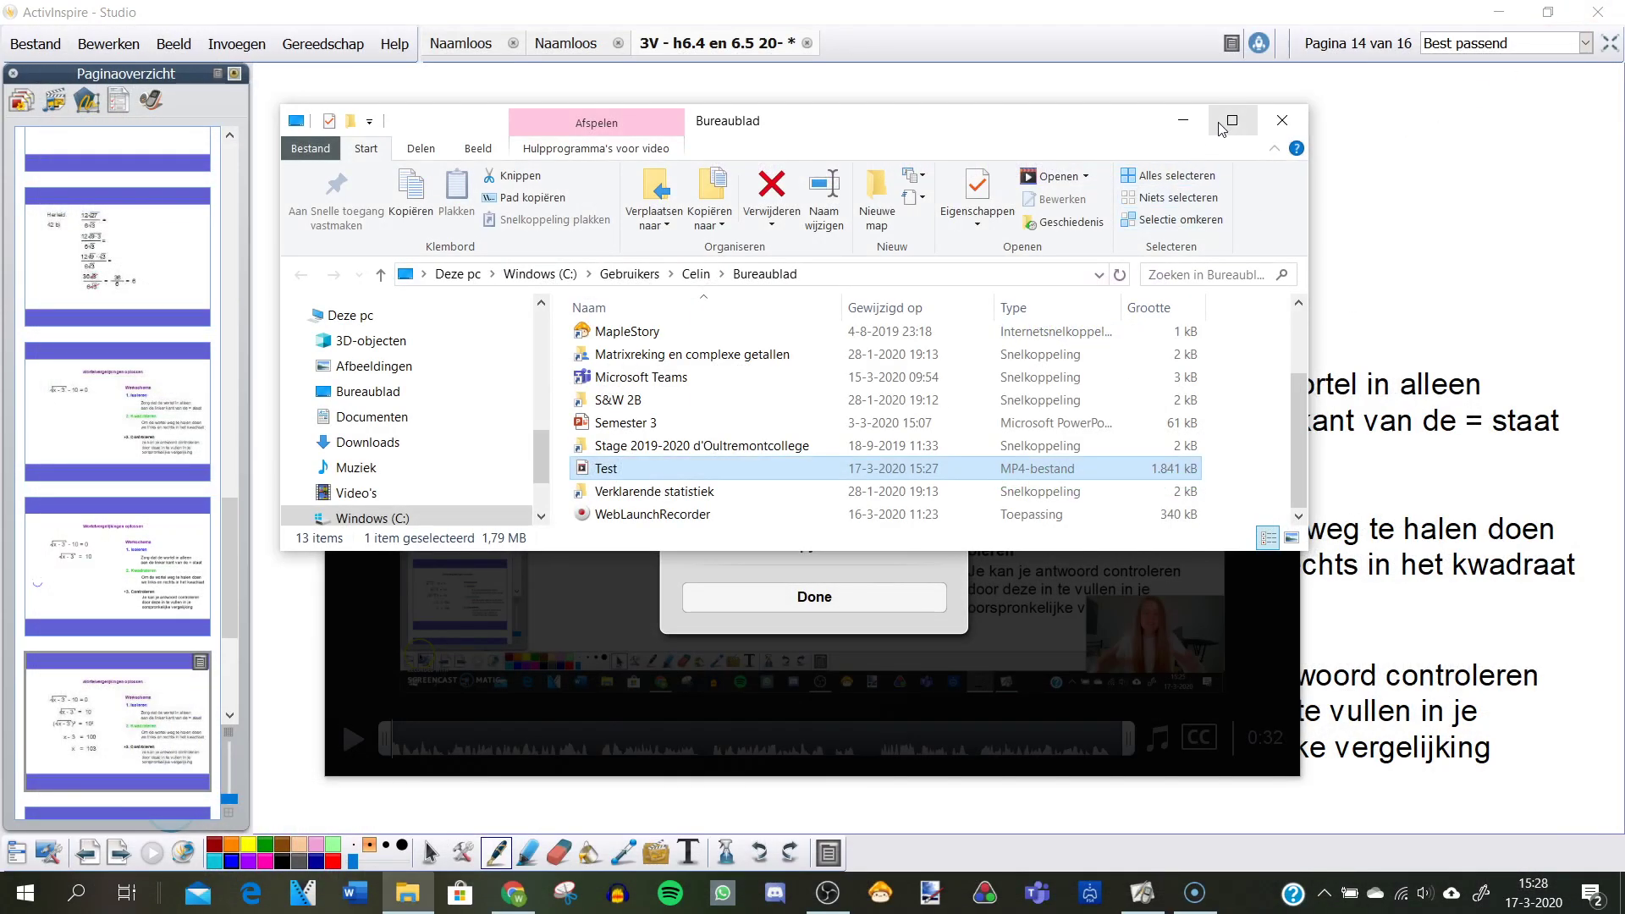
pyautogui.click(1184, 120)
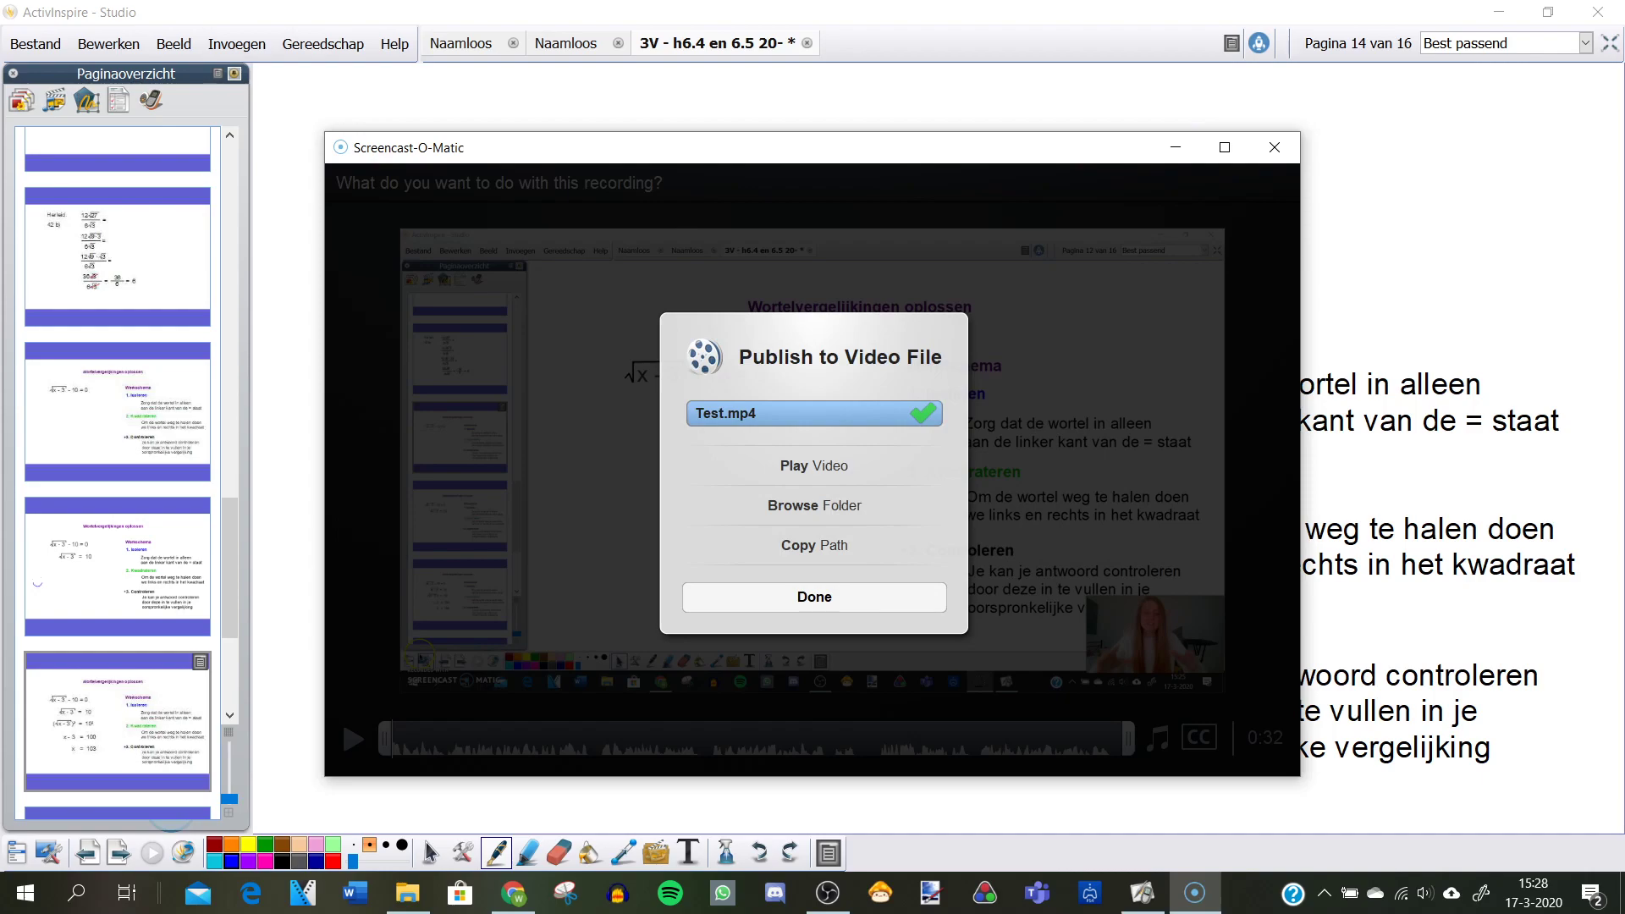